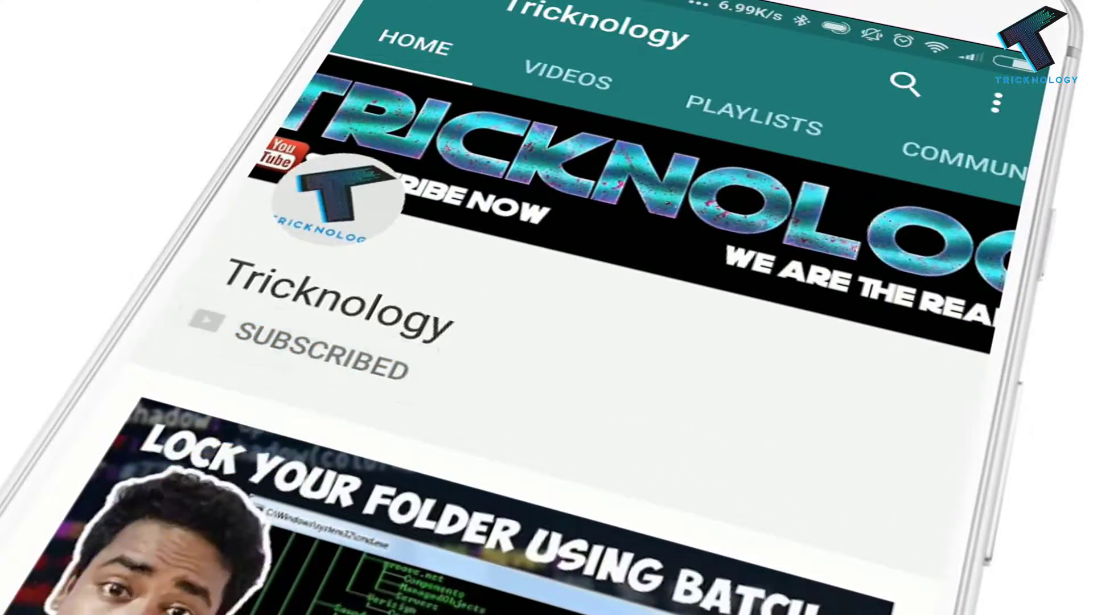
# Step: Show the Game Monitor page listing the Counter-Strike server at 192.168.0.100:27015
pyautogui.click(499, 401)
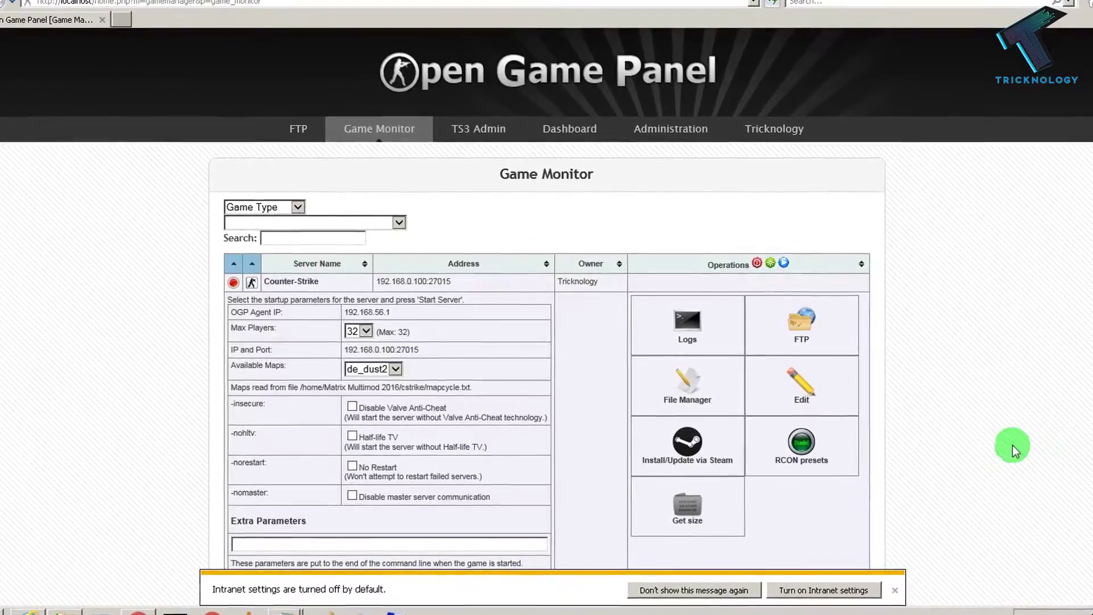
# Step: Attempt the Counter-Strike FTP web login, inspect the connection error, and go back to the form
pyautogui.click(289, 126)
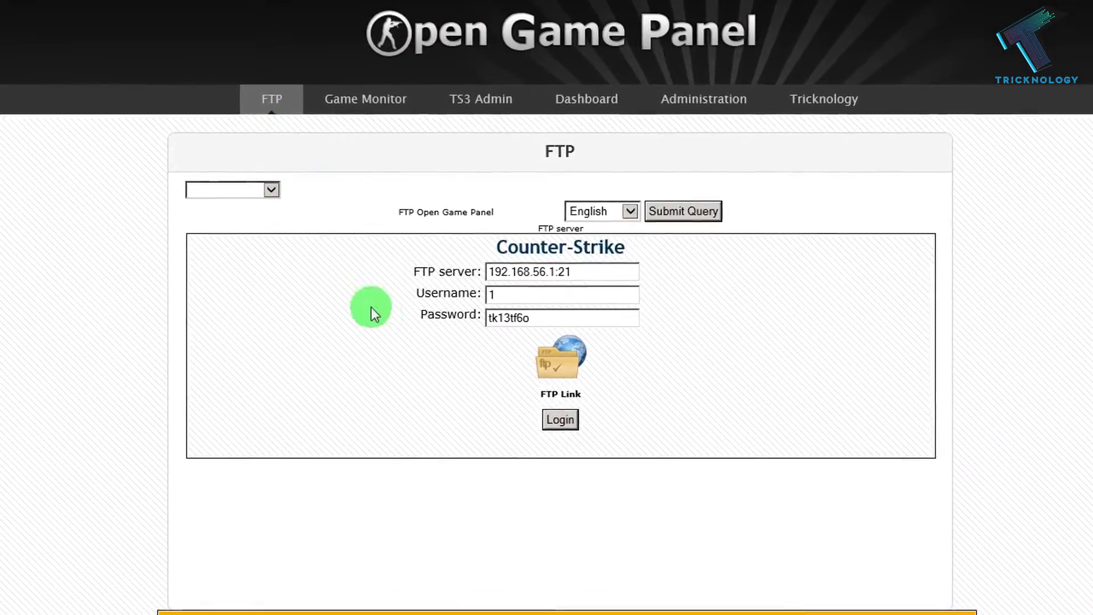
pyautogui.click(564, 425)
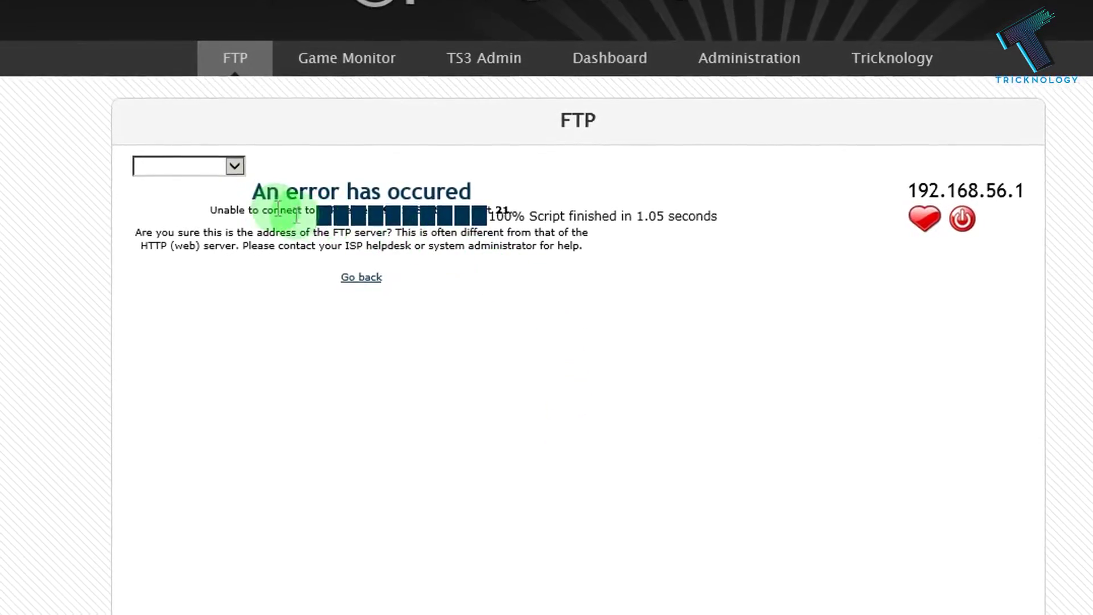
pyautogui.moveTo(277, 202); pyautogui.dragTo(418, 220)
pyautogui.tripleClick(500, 179)
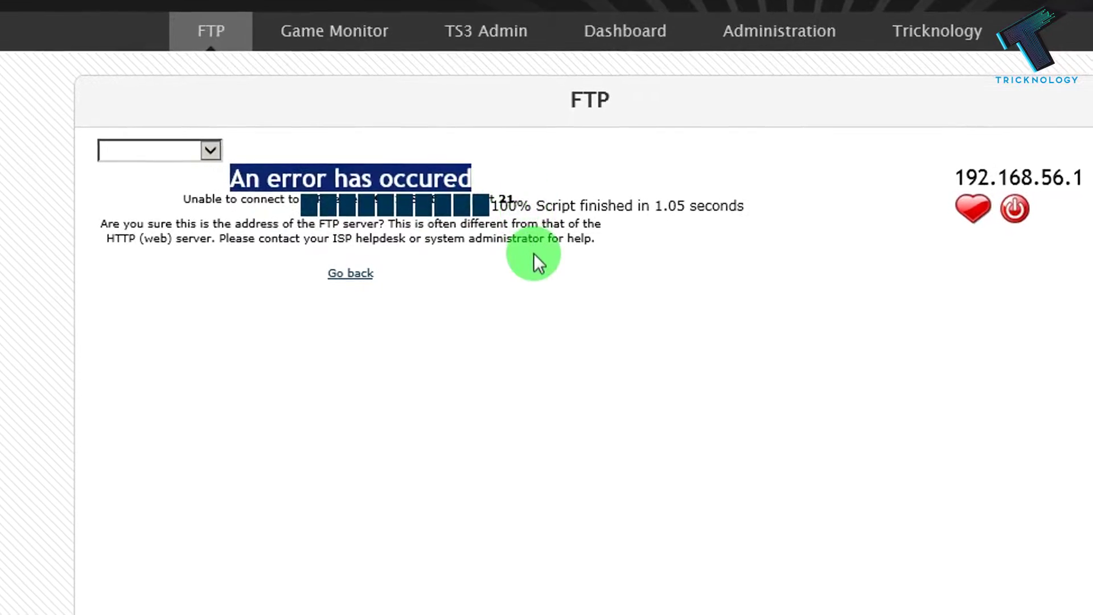
pyautogui.click(533, 256)
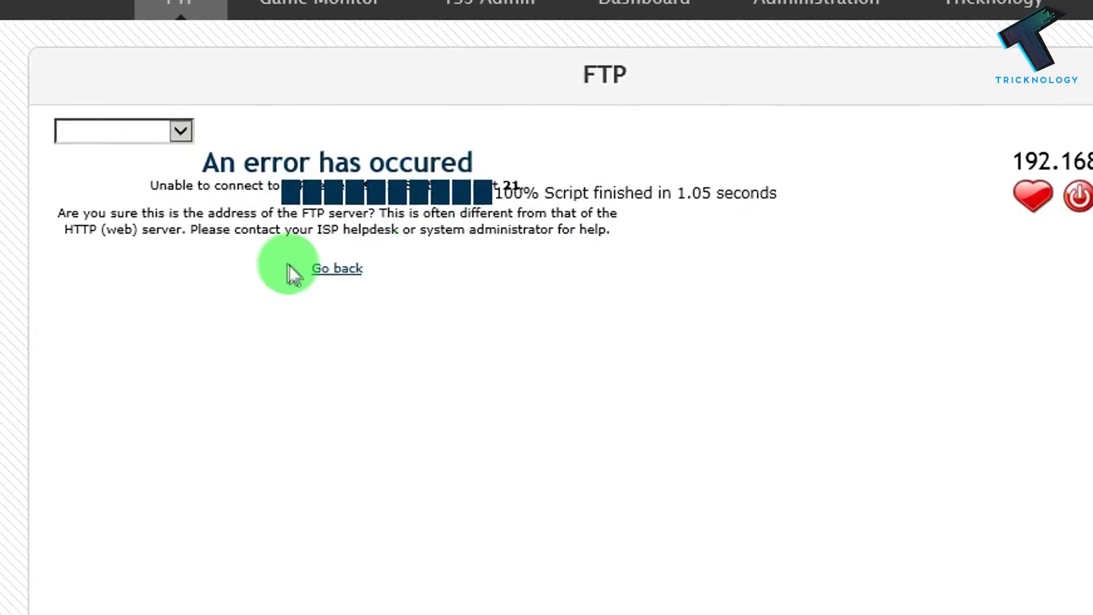
pyautogui.click(344, 271)
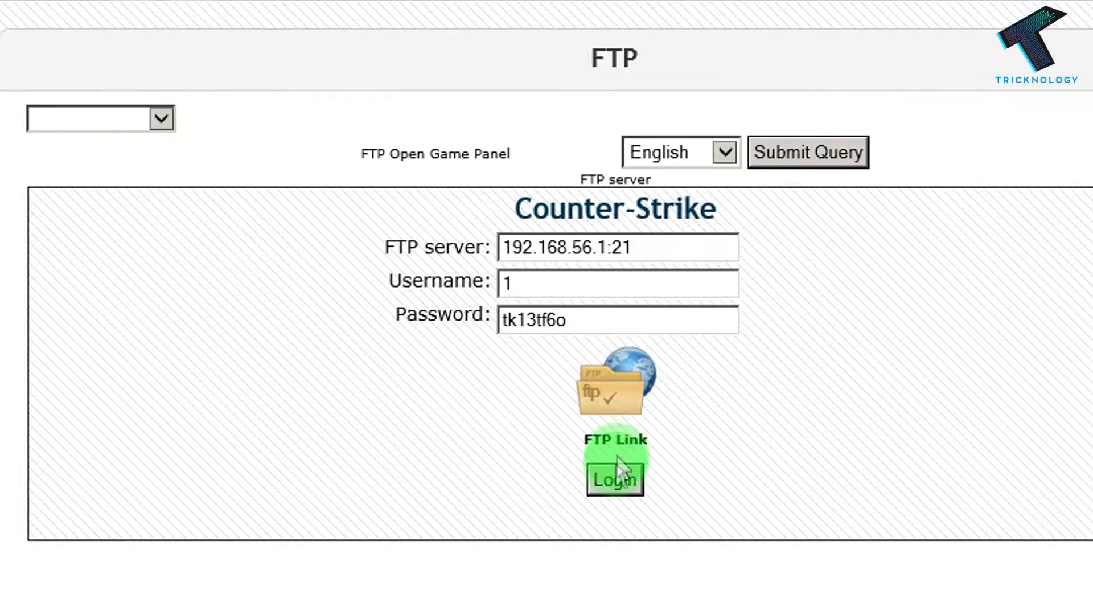
# Step: Retry the FTP login, then switch to the Tricknology YouTube page in Chrome
pyautogui.click(611, 477)
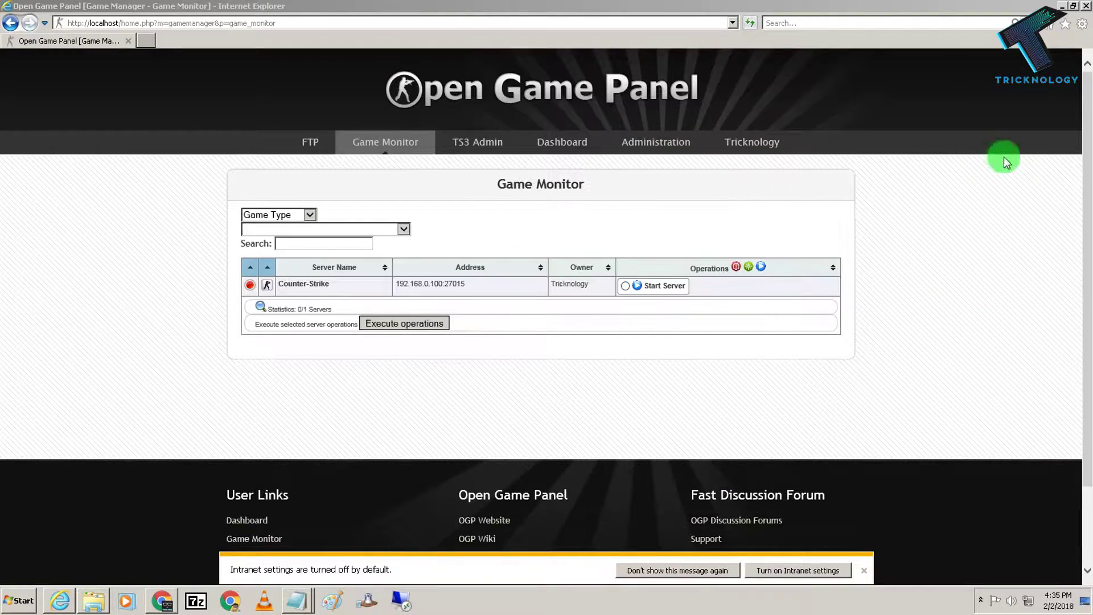
pyautogui.scroll(-3, 1081, 128)
pyautogui.scroll(3, 874, 105)
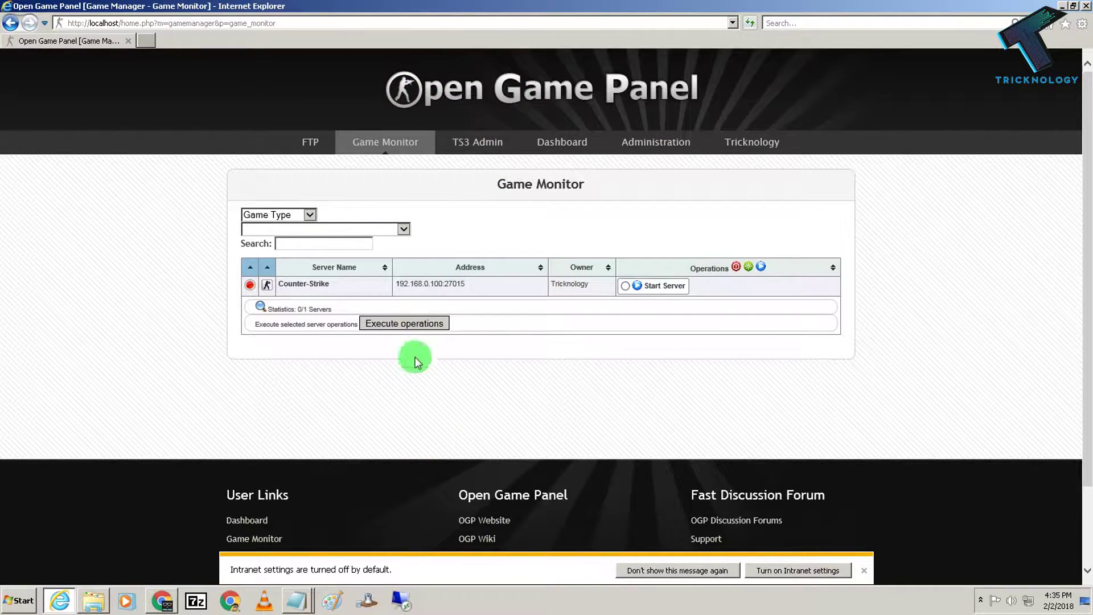
pyautogui.click(161, 601)
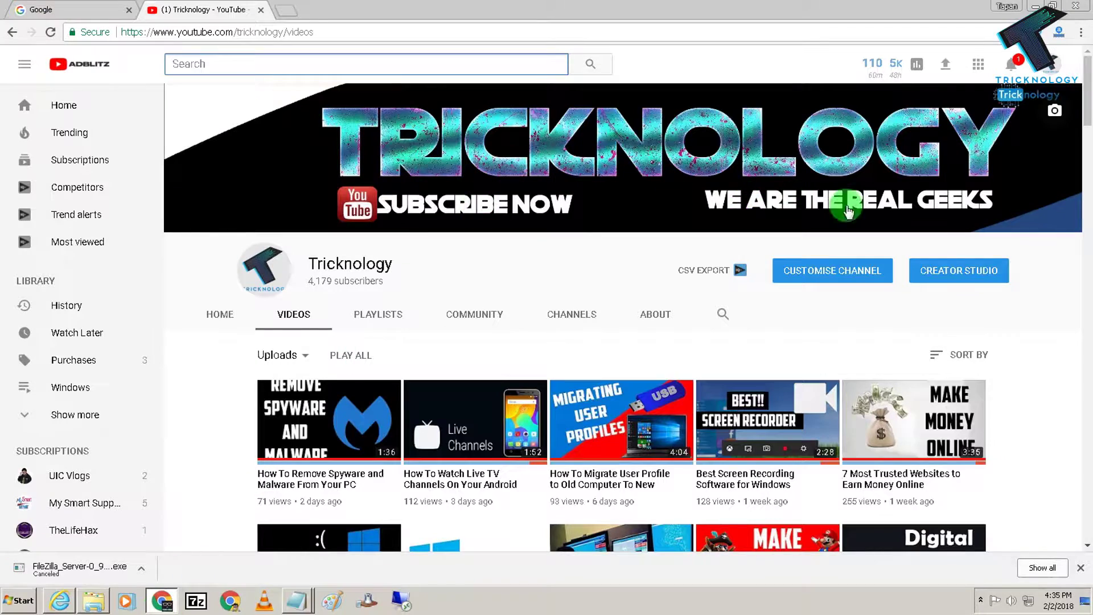
# Step: Scroll down and back up the Tricknology Videos page, then minimize Chrome
pyautogui.moveTo(1084, 122); pyautogui.dragTo(1087, 489)
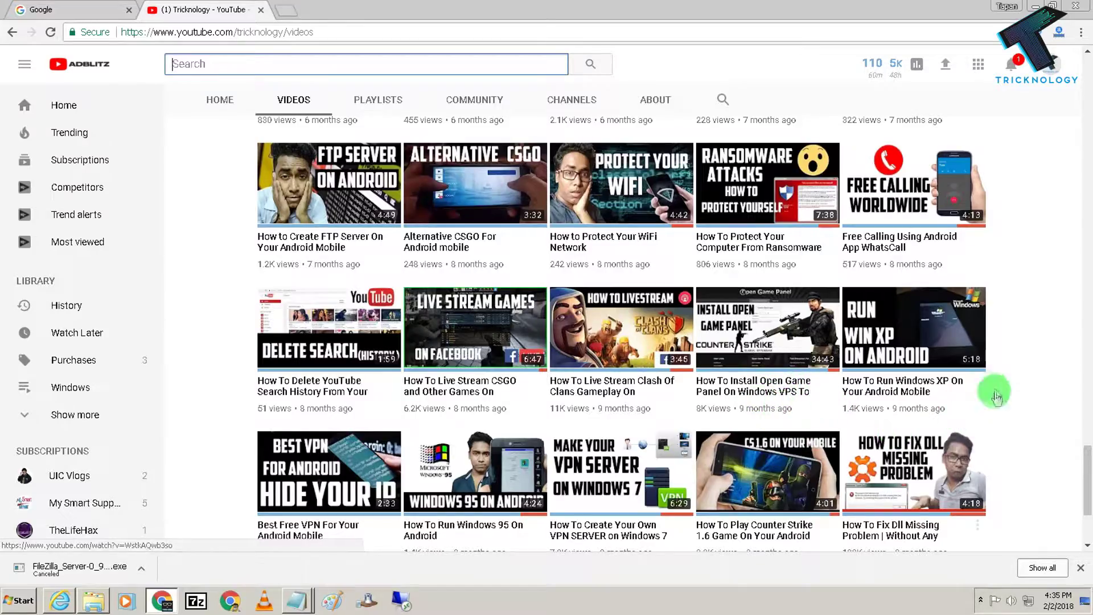
pyautogui.moveTo(1089, 478); pyautogui.dragTo(1077, 116)
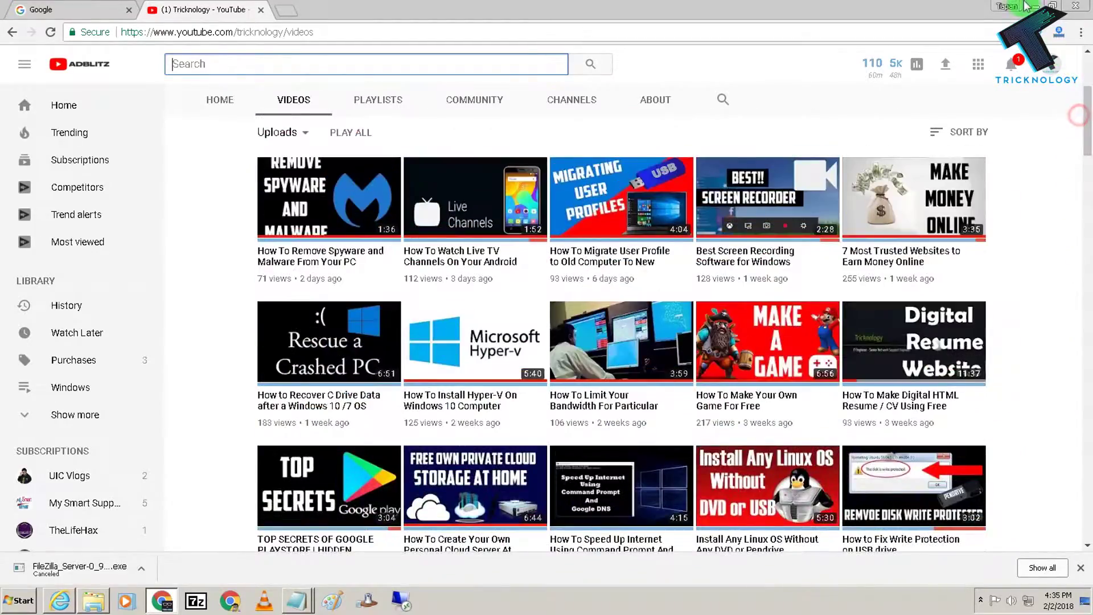
pyautogui.click(1033, 6)
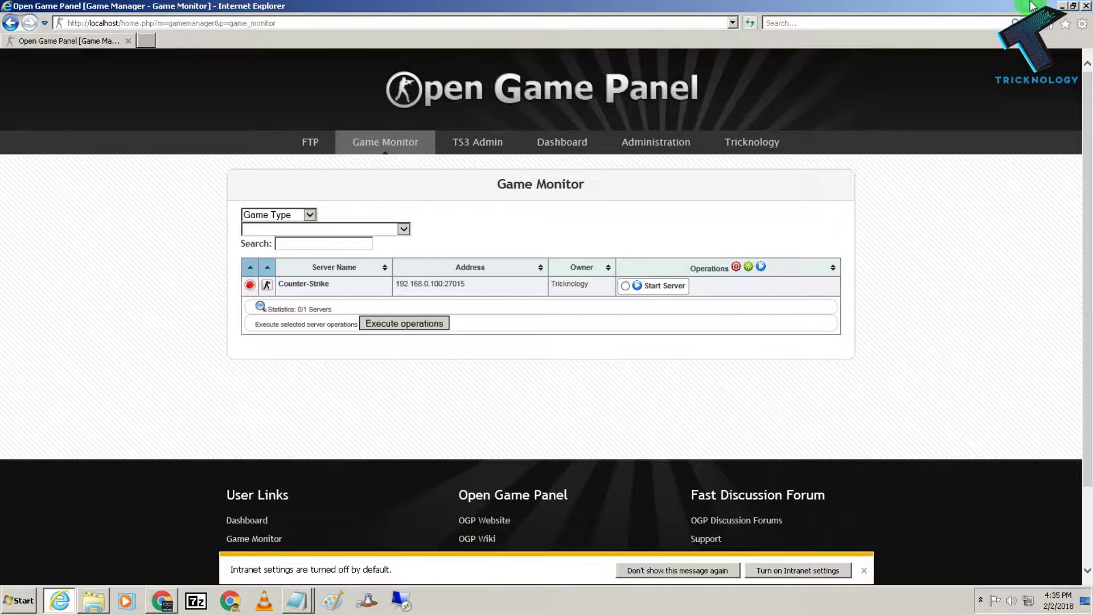
# Step: Retry the Counter-Strike FTP web login, review the connection error, return, and bring Chrome forward
pyautogui.click(326, 153)
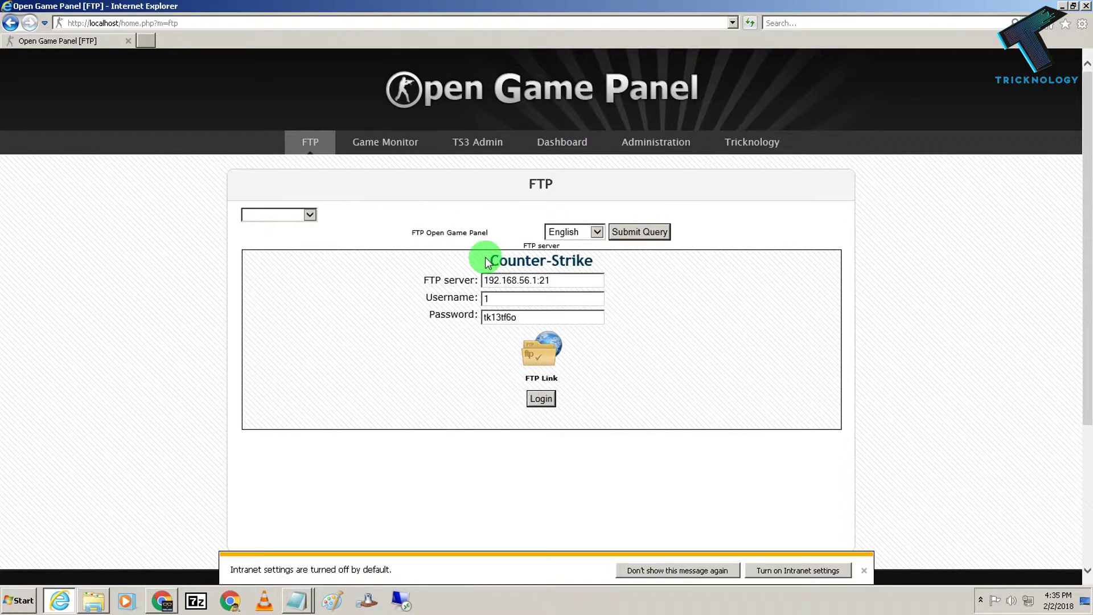
pyautogui.moveTo(496, 260); pyautogui.dragTo(594, 262)
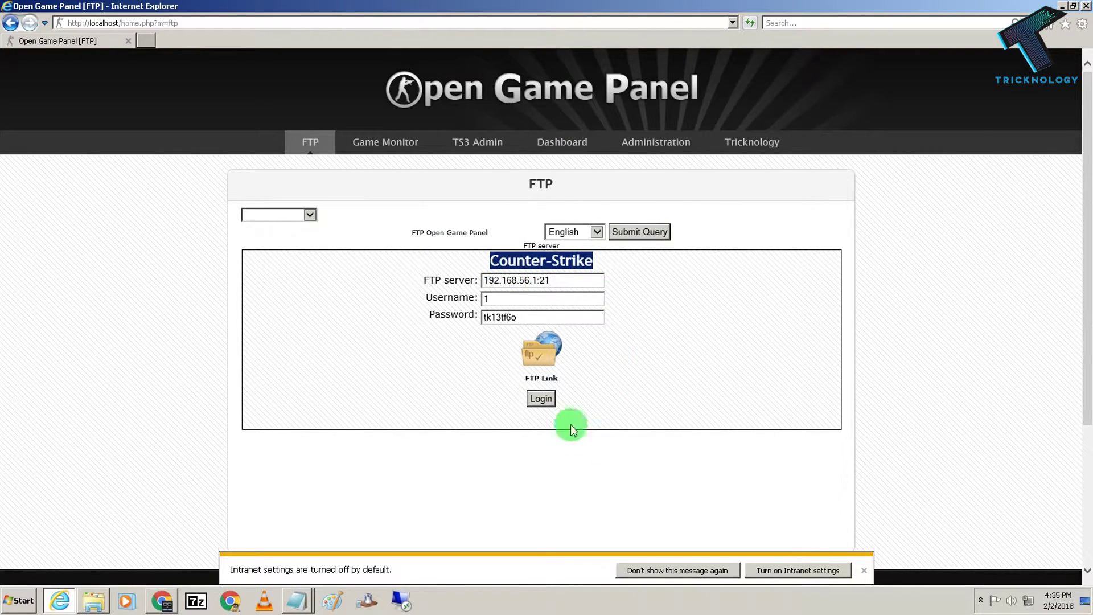
pyautogui.click(546, 402)
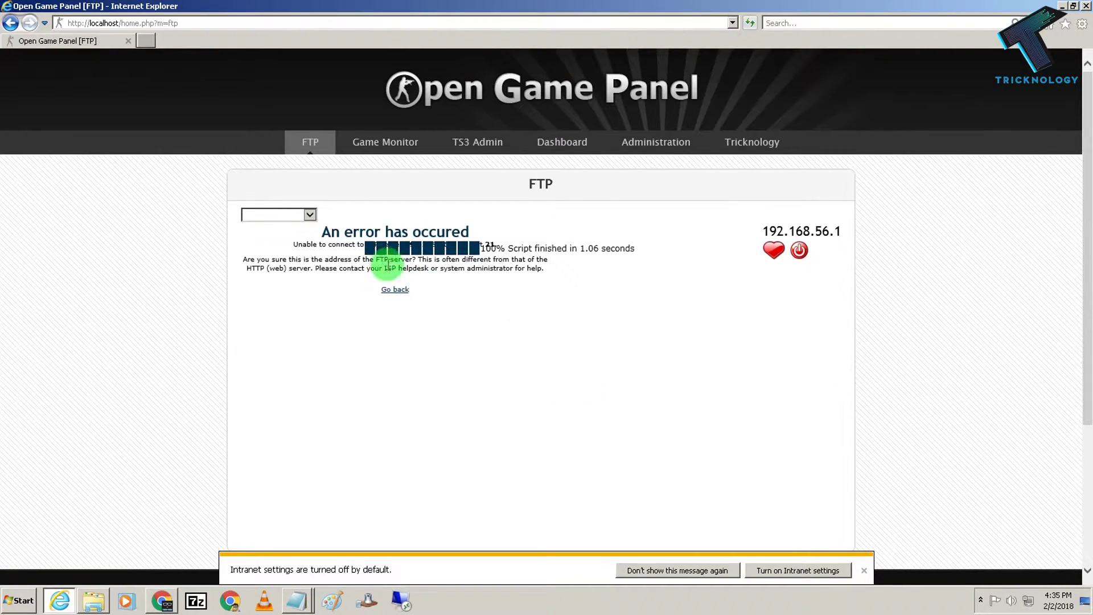
pyautogui.moveTo(355, 232); pyautogui.dragTo(547, 246)
pyautogui.click(519, 248)
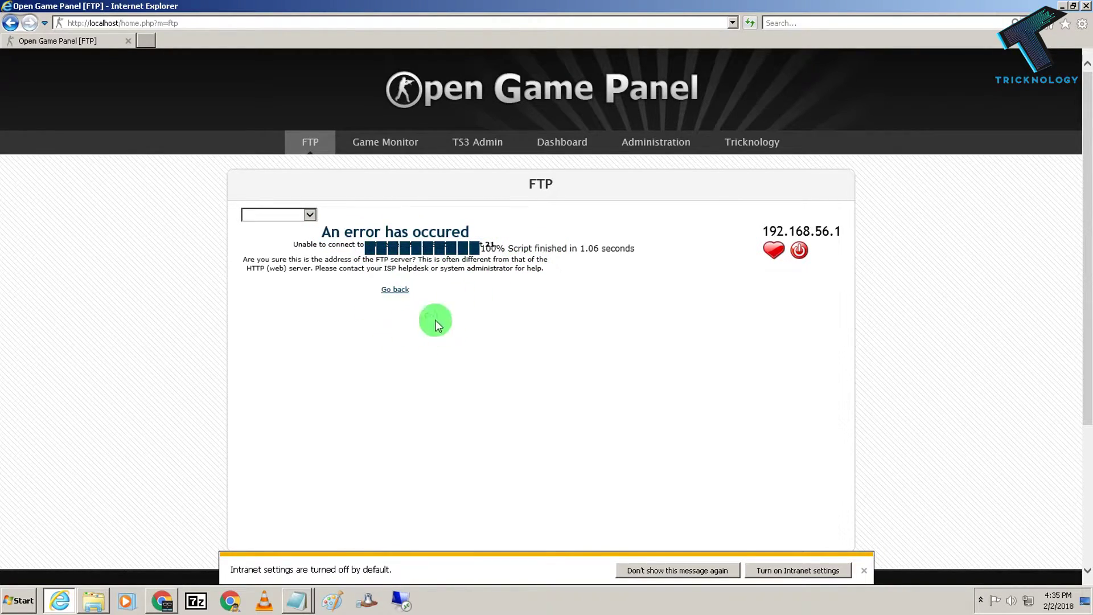
pyautogui.click(397, 291)
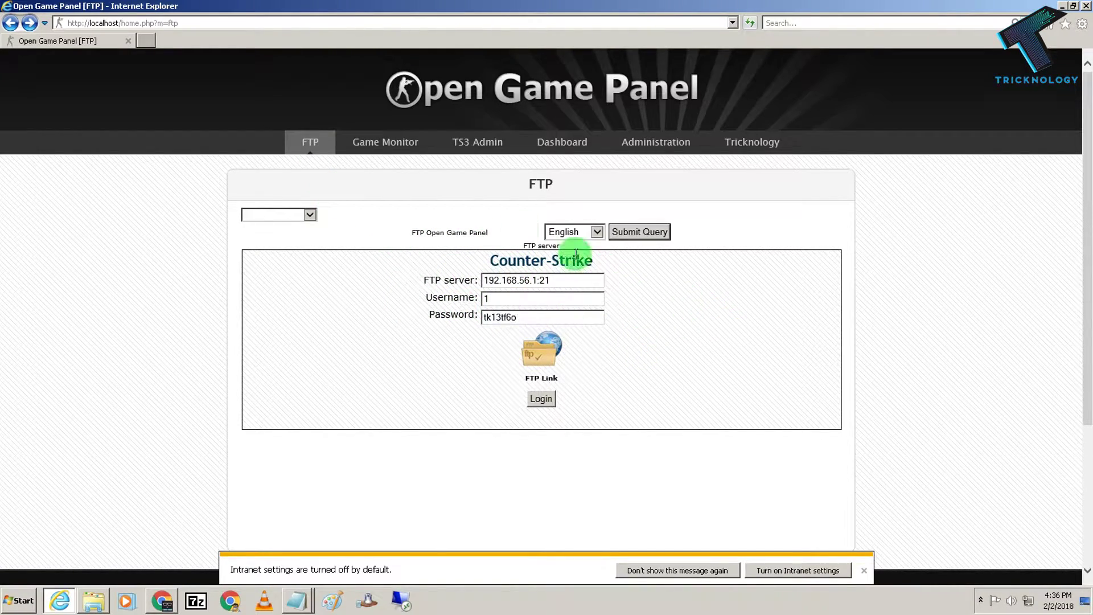
pyautogui.click(167, 603)
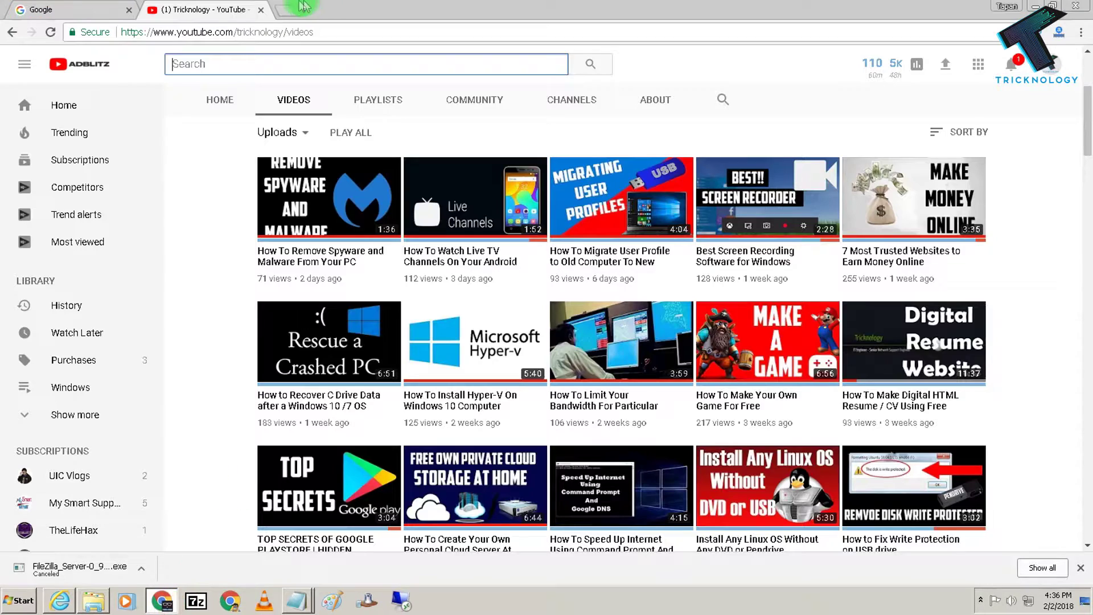
# Step: Search Google for 'filezilla server download' from the recent suggestions
pyautogui.click(90, 8)
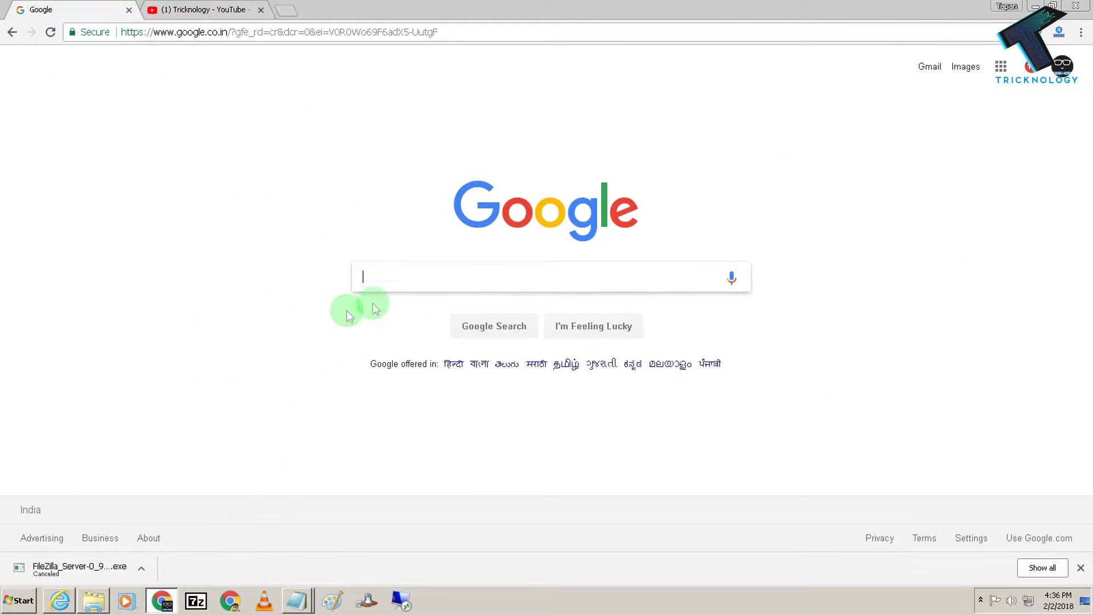
pyautogui.click(377, 281)
pyautogui.click(316, 185)
pyautogui.click(410, 268)
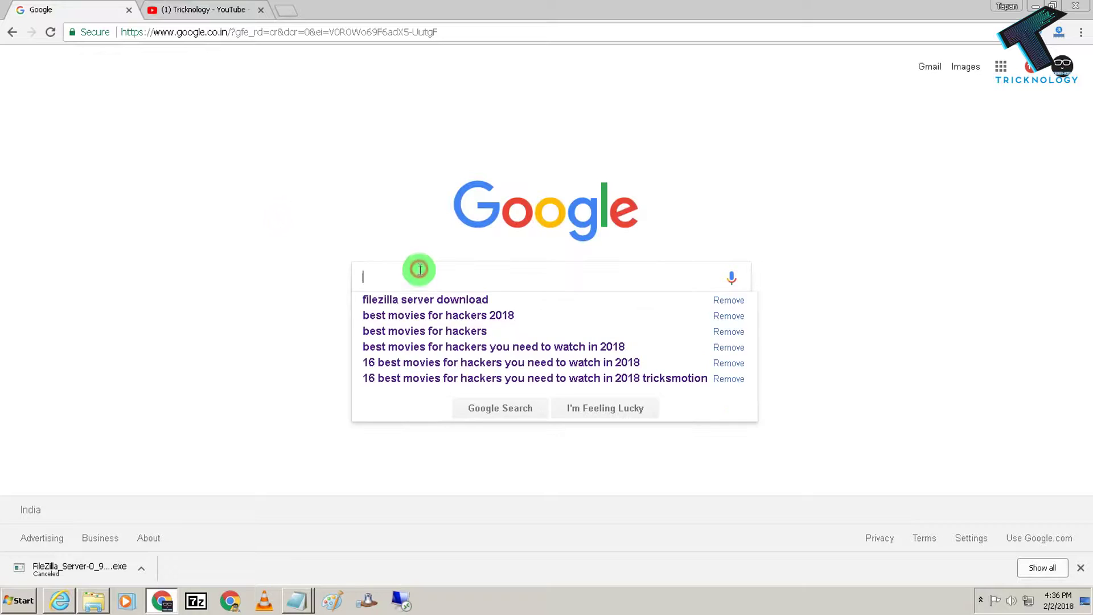
pyautogui.click(411, 295)
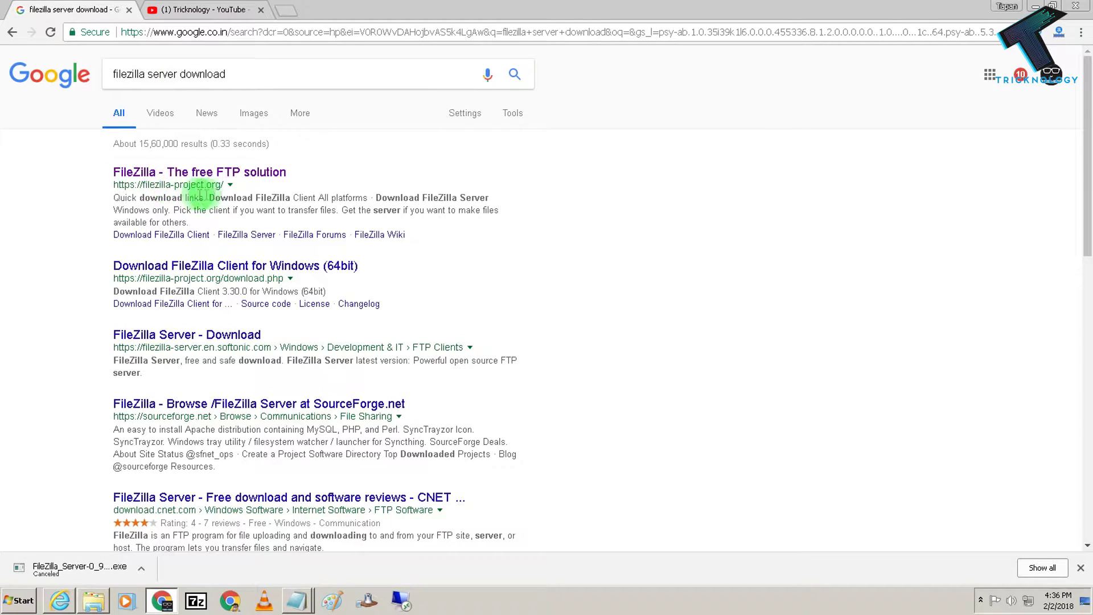
# Step: Download the FileZilla Server installer from filezilla-project.org and open its download folder
pyautogui.click(229, 175)
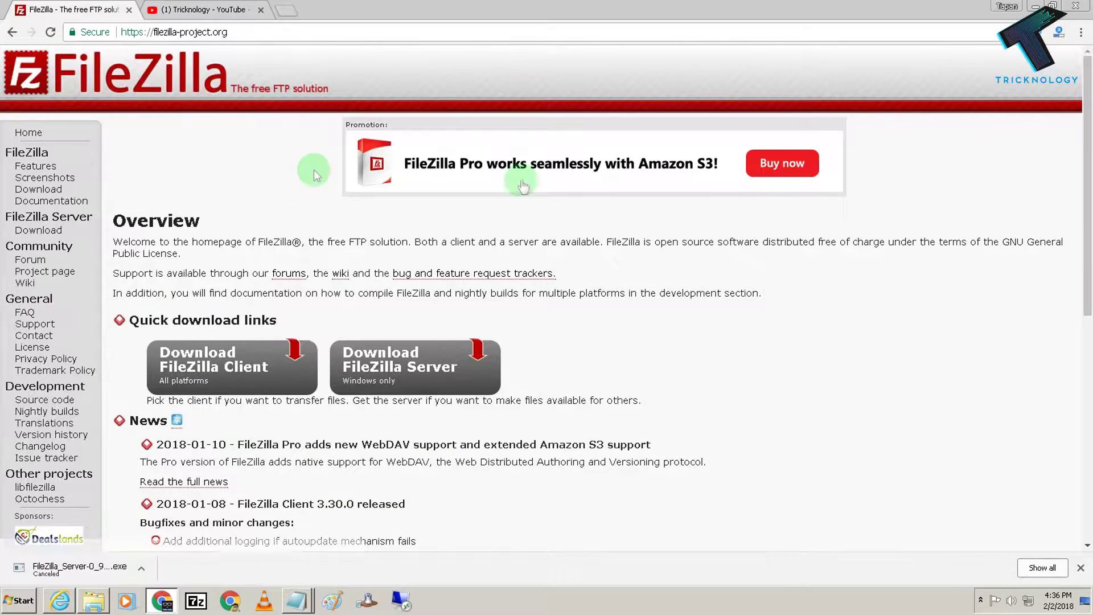
pyautogui.moveTo(1088, 196); pyautogui.dragTo(1089, 228)
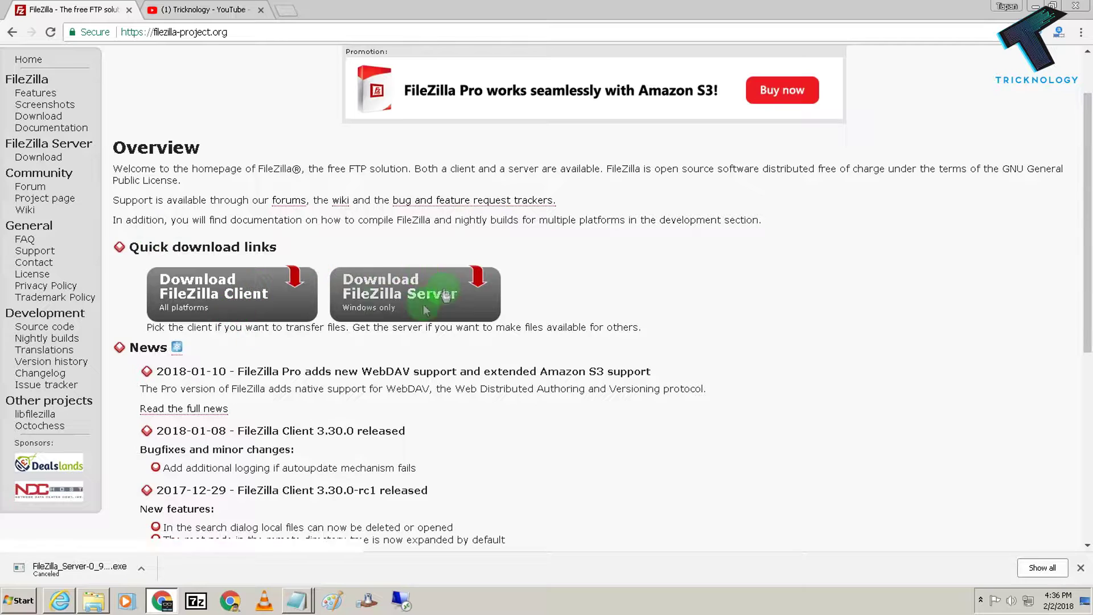
pyautogui.click(222, 278)
pyautogui.click(380, 307)
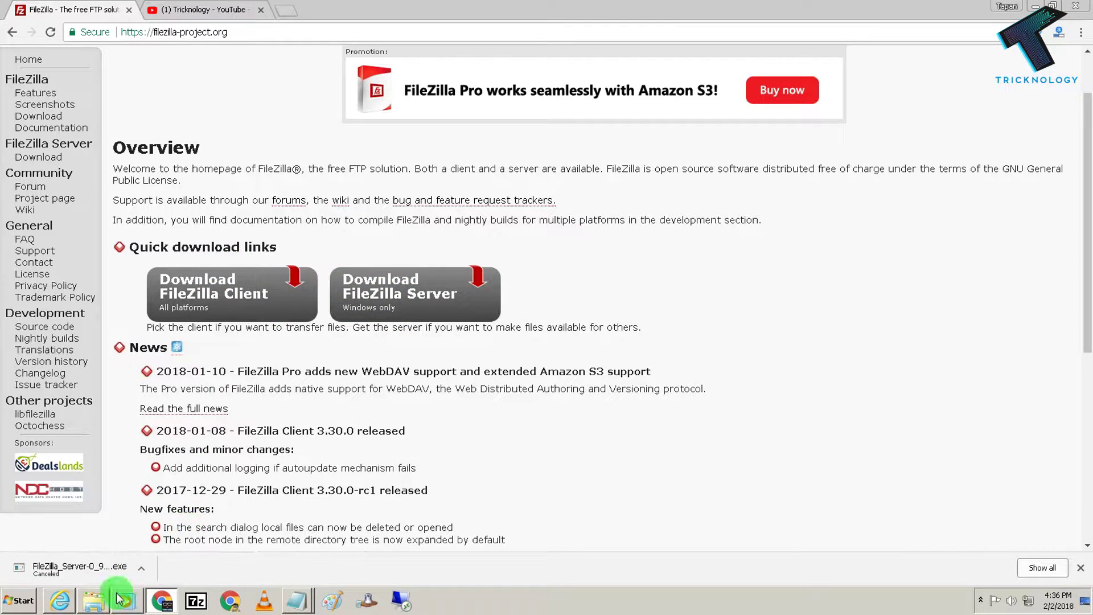
pyautogui.click(93, 599)
# Step: Launch filezilla_server-0_9_49.exe from the filezilla download folder
pyautogui.moveTo(485, 115); pyautogui.dragTo(724, 116)
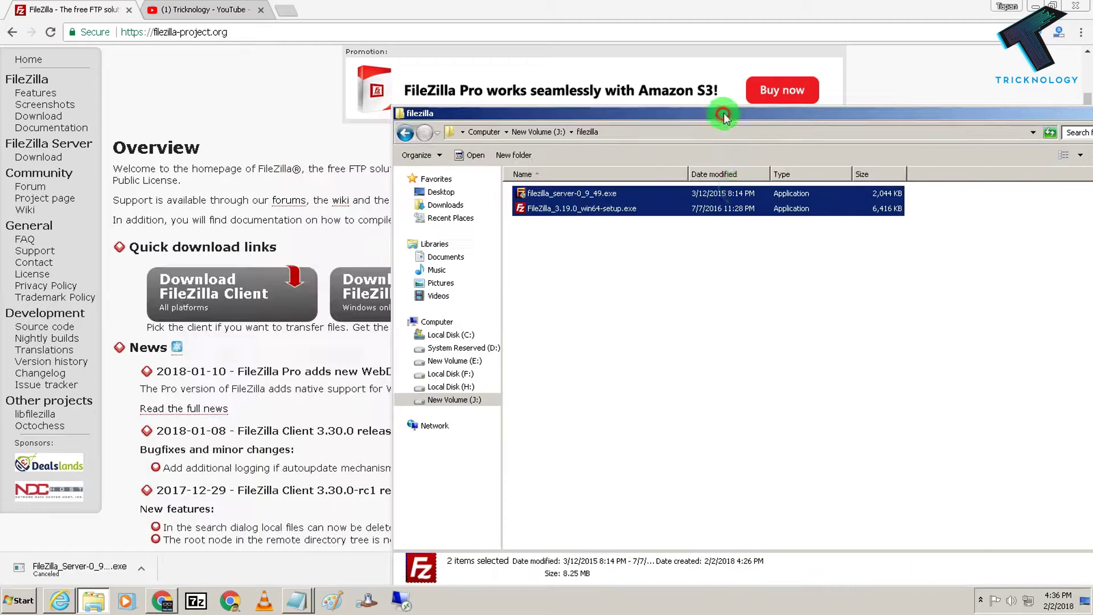
pyautogui.click(635, 247)
pyautogui.click(579, 212)
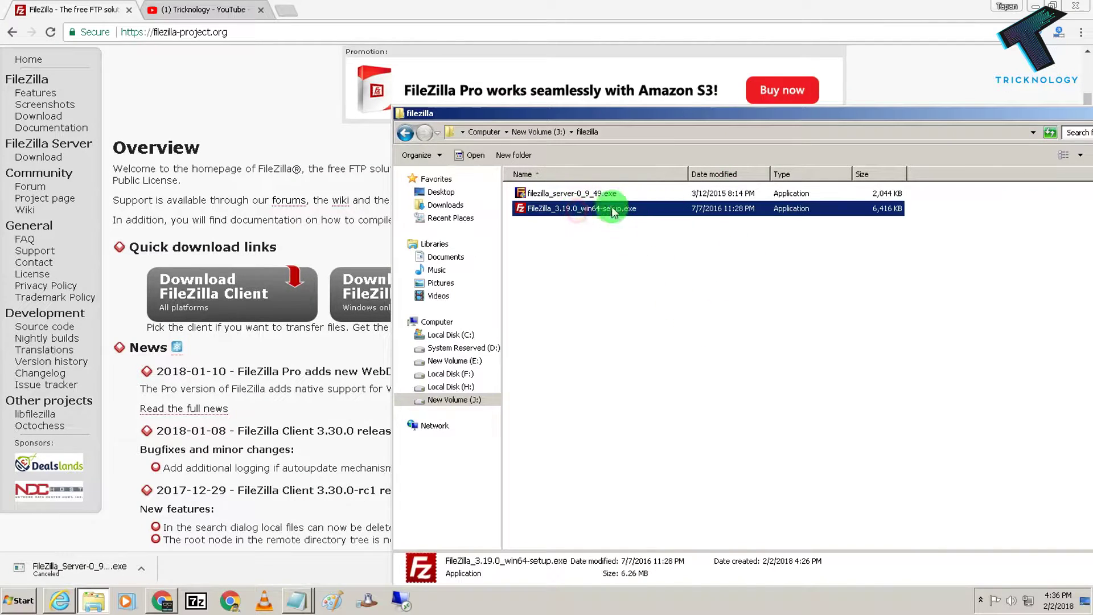
pyautogui.click(582, 194)
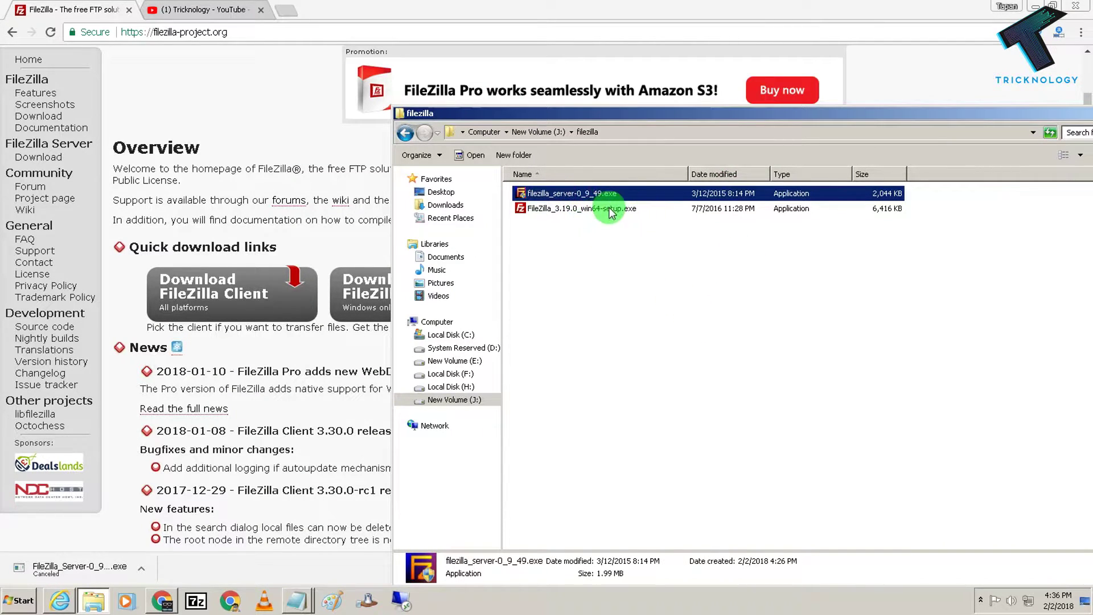
pyautogui.click(608, 289)
pyautogui.doubleClick(594, 197)
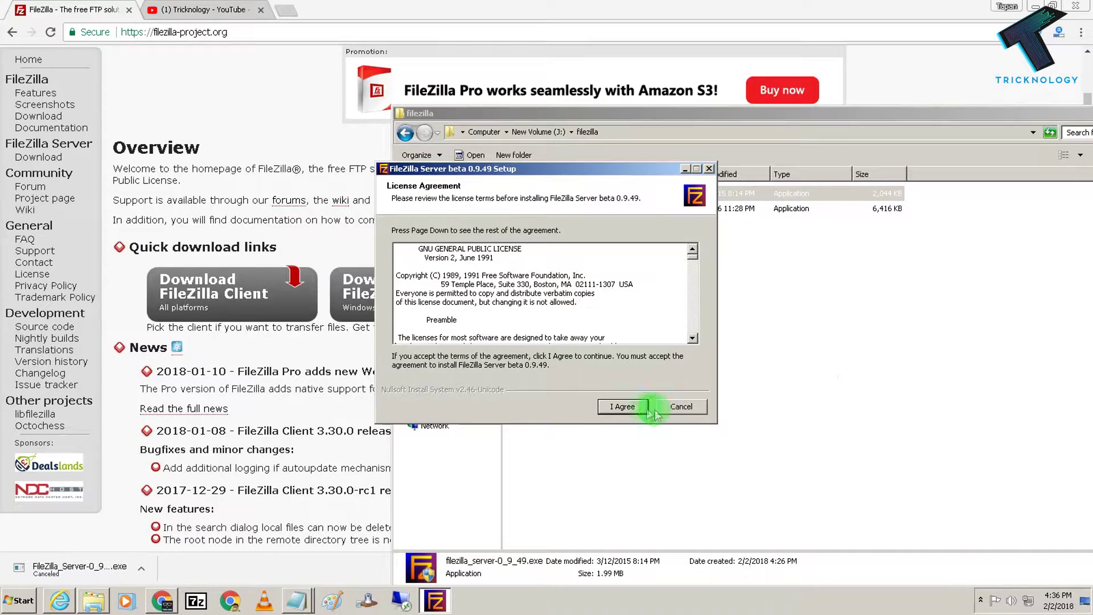
# Step: Install FileZilla Server as a Full install, default location, Windows service on admin port 14147
pyautogui.click(622, 407)
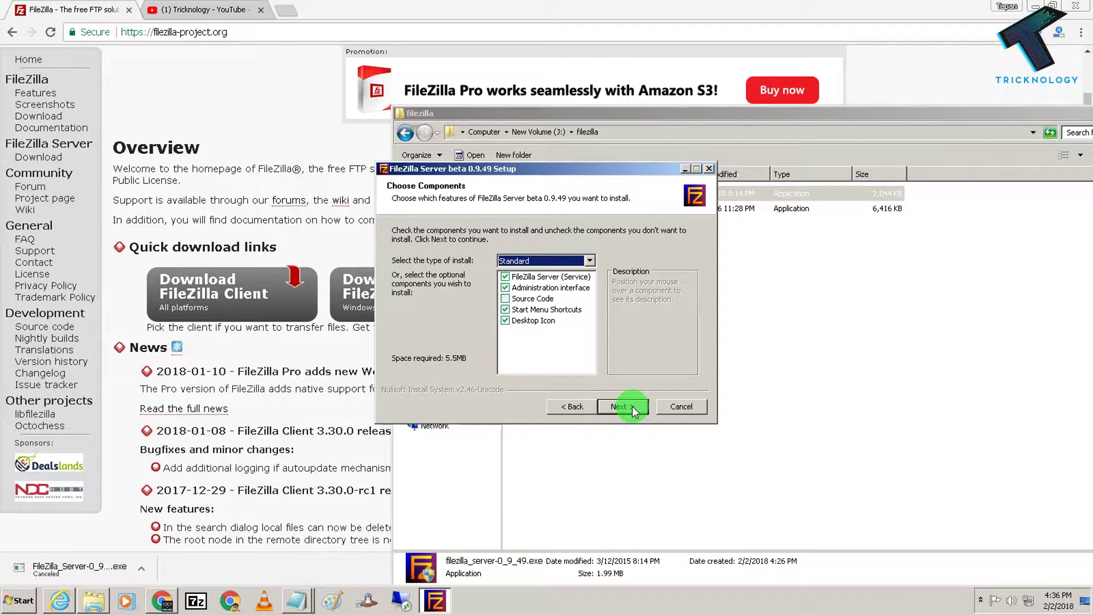
pyautogui.click(620, 408)
pyautogui.click(584, 407)
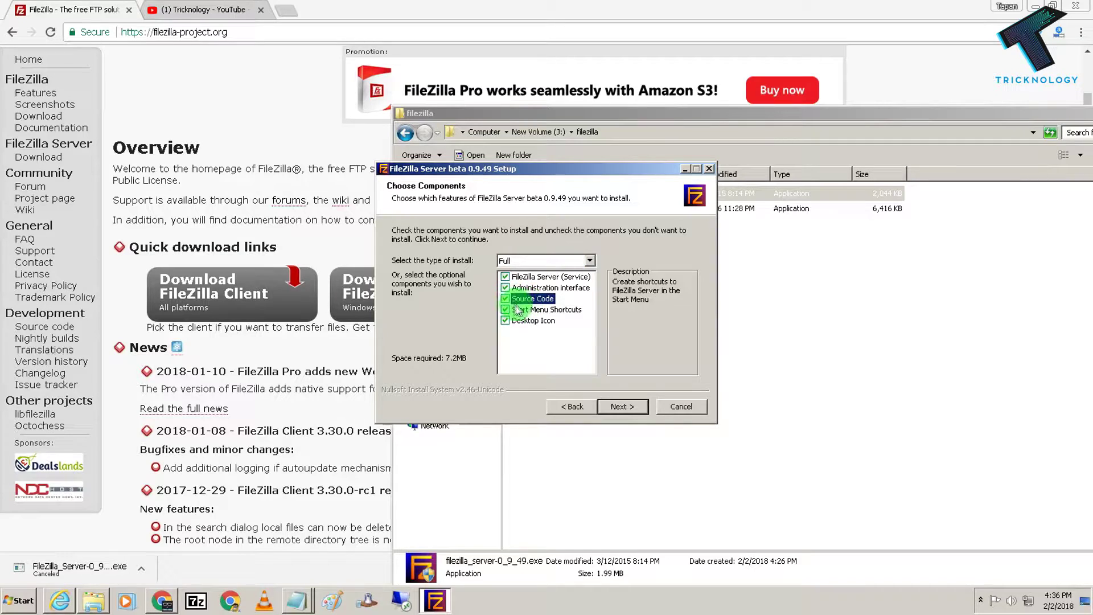
pyautogui.click(620, 407)
pyautogui.click(620, 407)
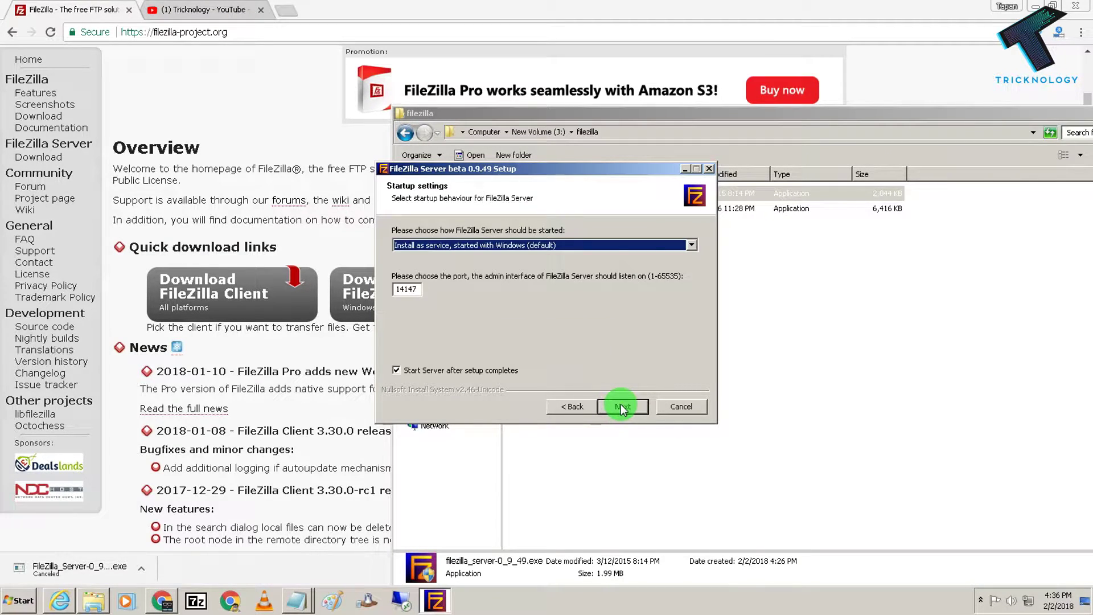
pyautogui.click(622, 406)
pyautogui.click(622, 407)
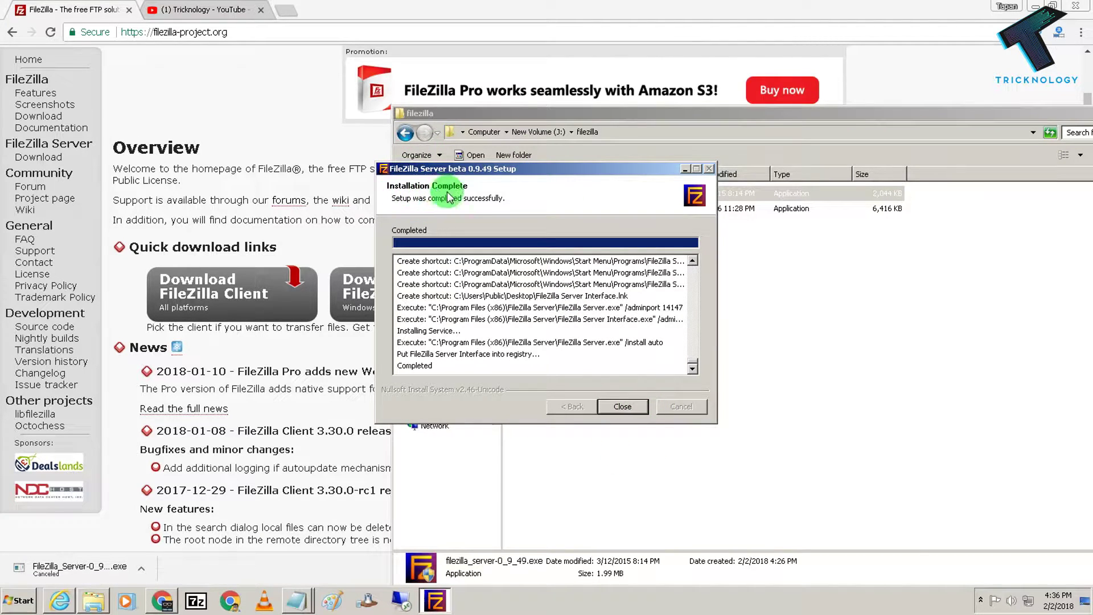
# Step: Close the installer, connect the admin interface to the local server, and minimize it
pyautogui.click(633, 411)
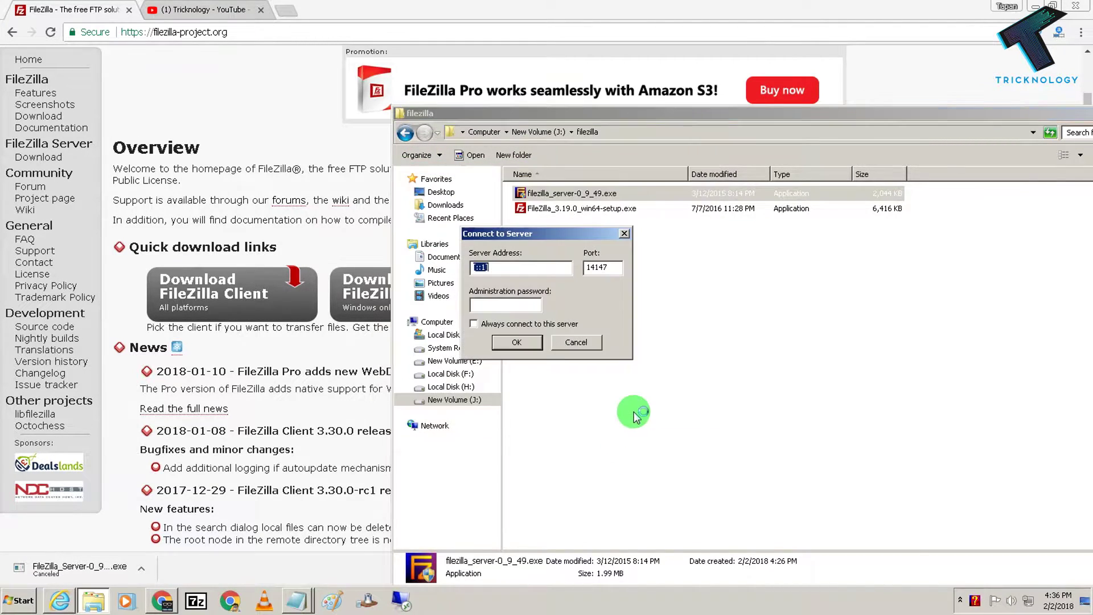
pyautogui.moveTo(553, 234); pyautogui.dragTo(357, 213)
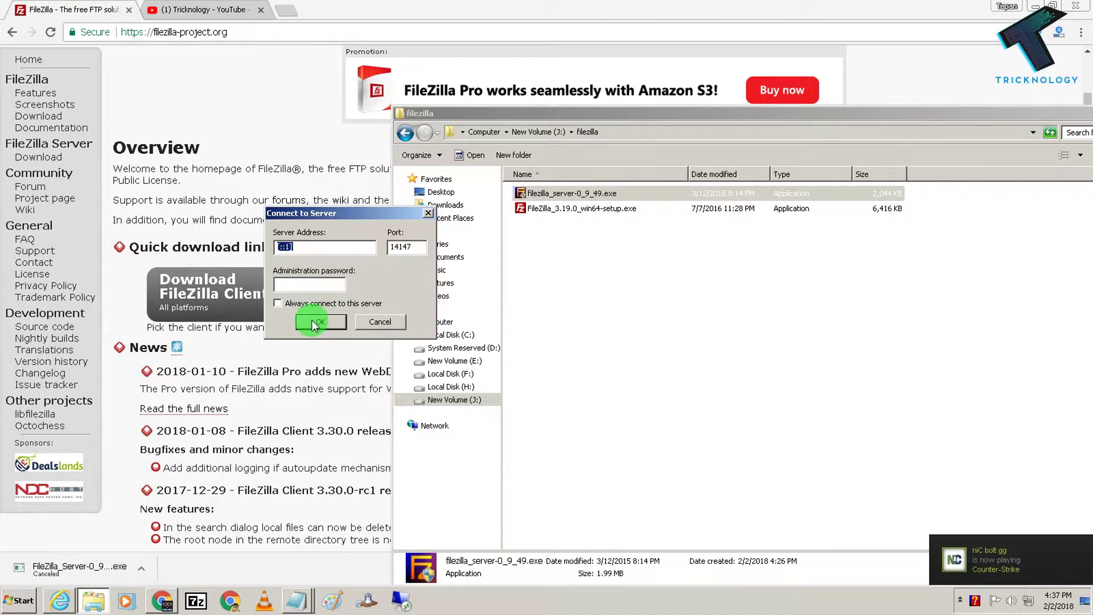
pyautogui.click(316, 322)
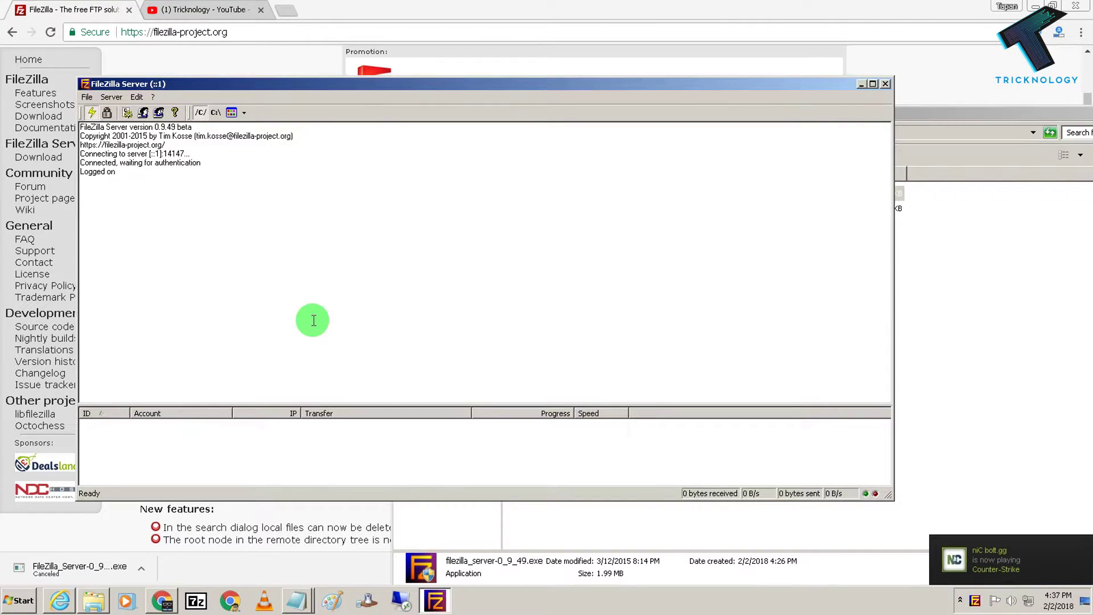
pyautogui.click(860, 86)
# Step: Select the FileZilla client setup file in the installer folder
pyautogui.click(601, 209)
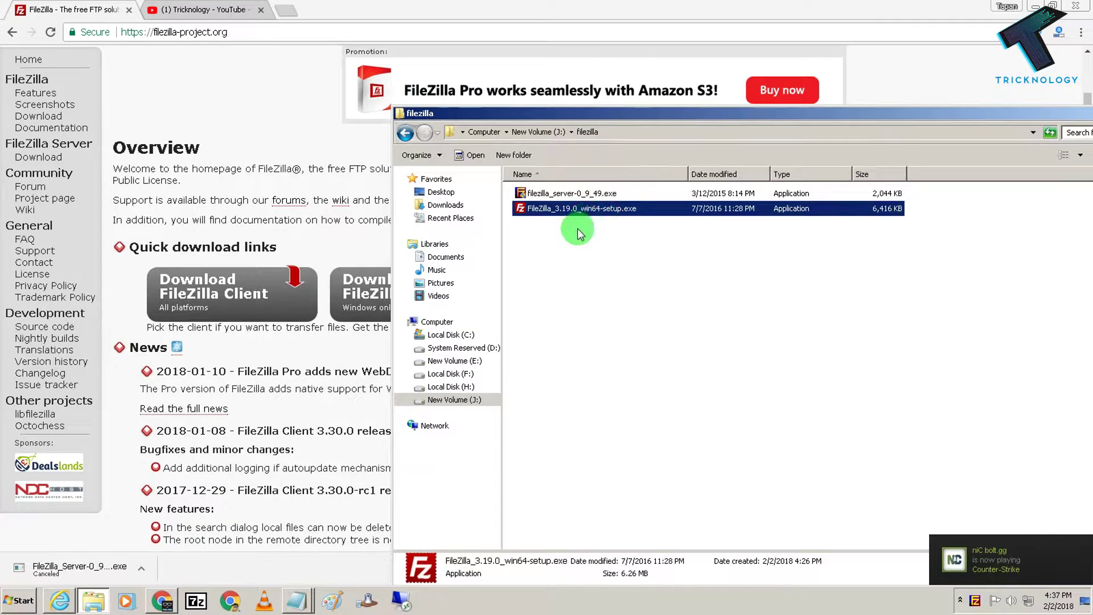
pyautogui.click(581, 234)
pyautogui.click(599, 209)
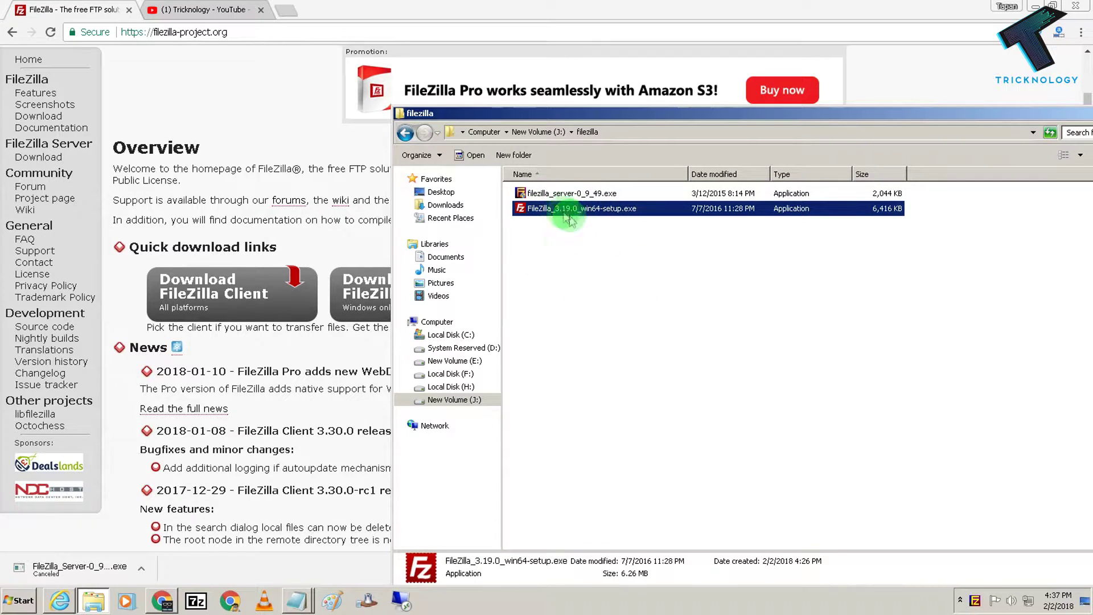
pyautogui.click(580, 250)
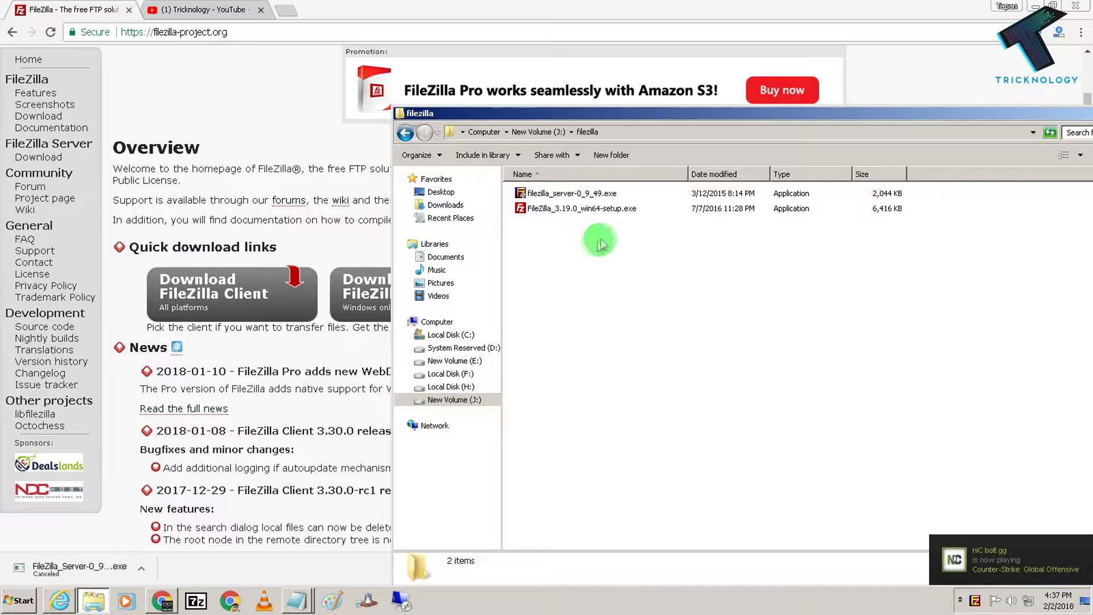
pyautogui.click(565, 215)
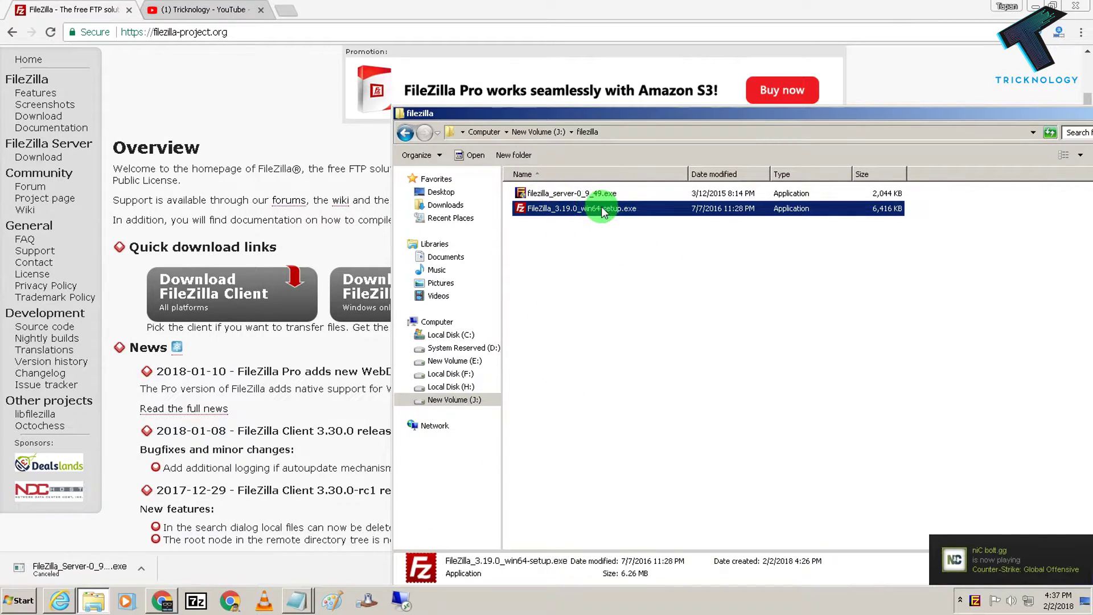
# Step: Run FileZilla_3.19.0_win64-setup.exe, accept the license, and include the desktop icon component
pyautogui.doubleClick(604, 209)
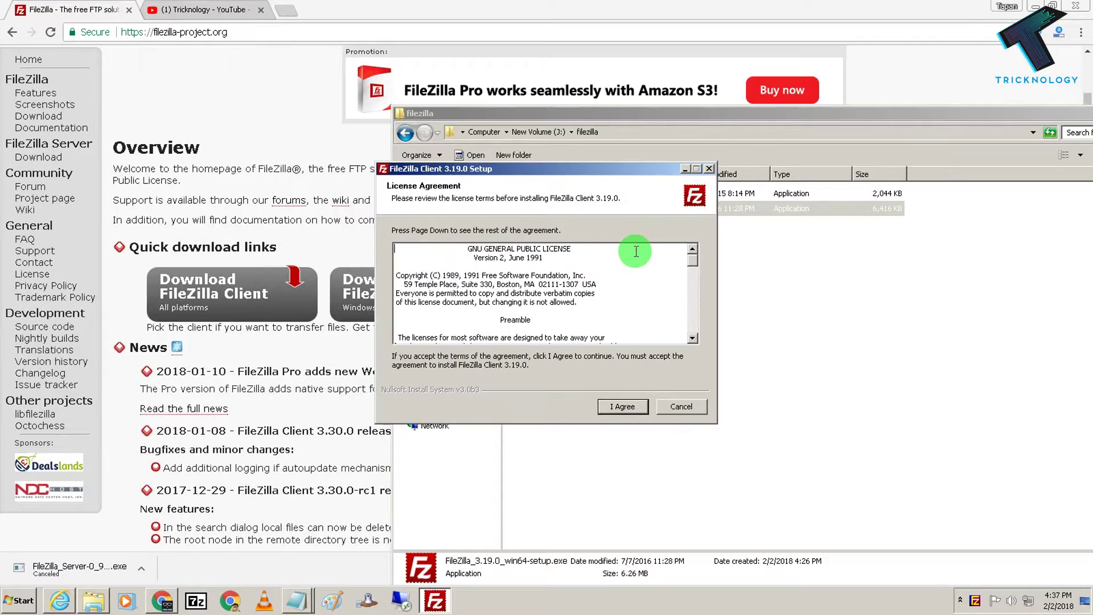
pyautogui.click(623, 407)
pyautogui.click(627, 408)
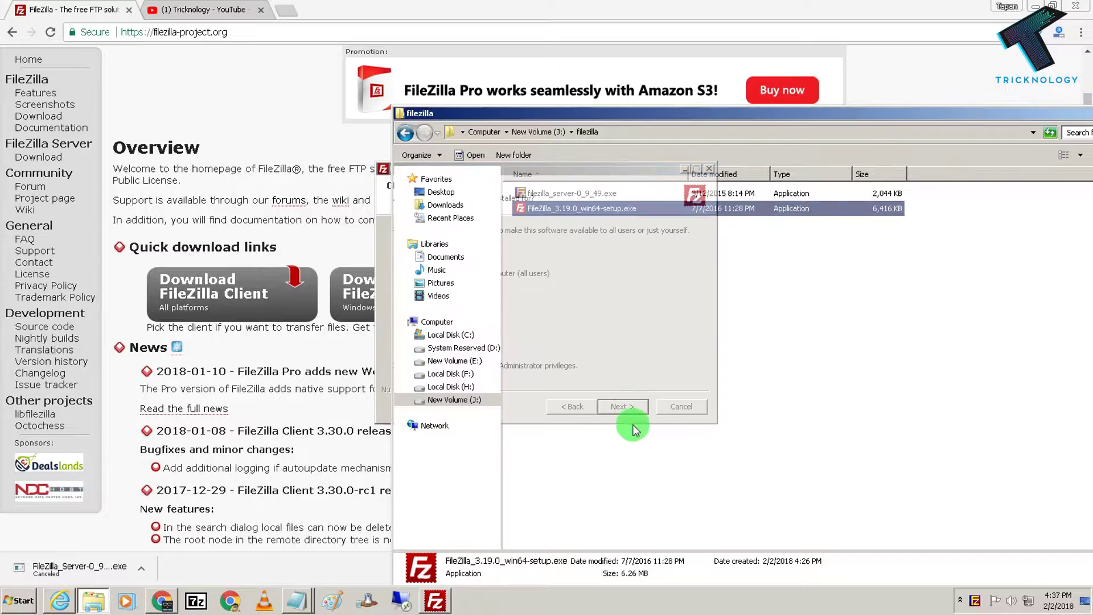
pyautogui.click(434, 600)
pyautogui.click(621, 406)
pyautogui.click(622, 406)
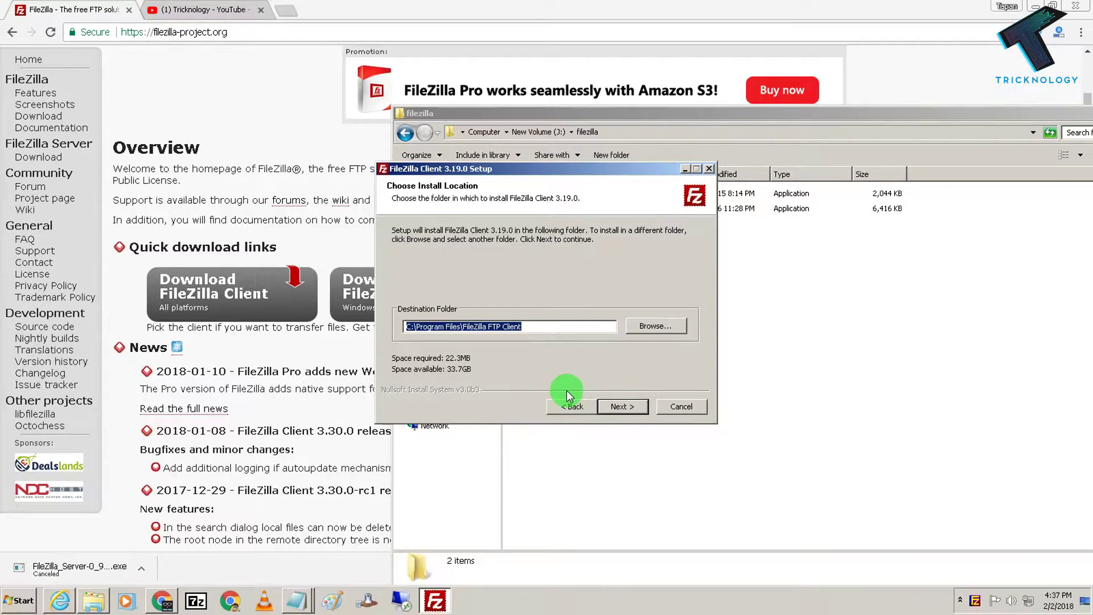
pyautogui.click(568, 403)
pyautogui.click(539, 325)
# Step: Install FileZilla Client 3.19.0 to the default folder, dismiss the welcome notice, and minimize it
pyautogui.click(622, 406)
pyautogui.click(623, 407)
pyautogui.click(621, 407)
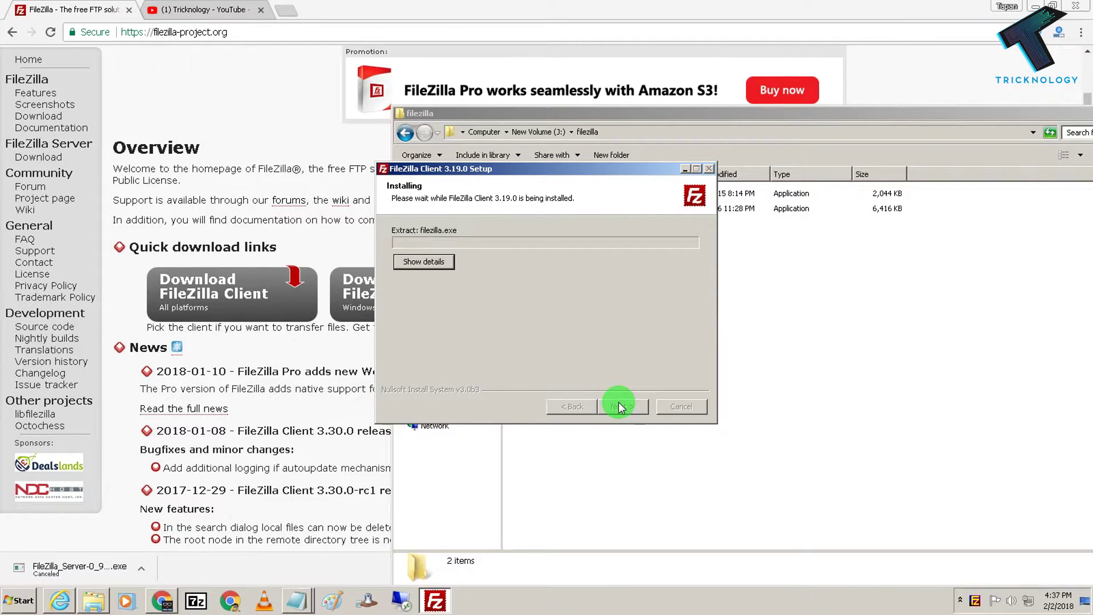
pyautogui.click(431, 260)
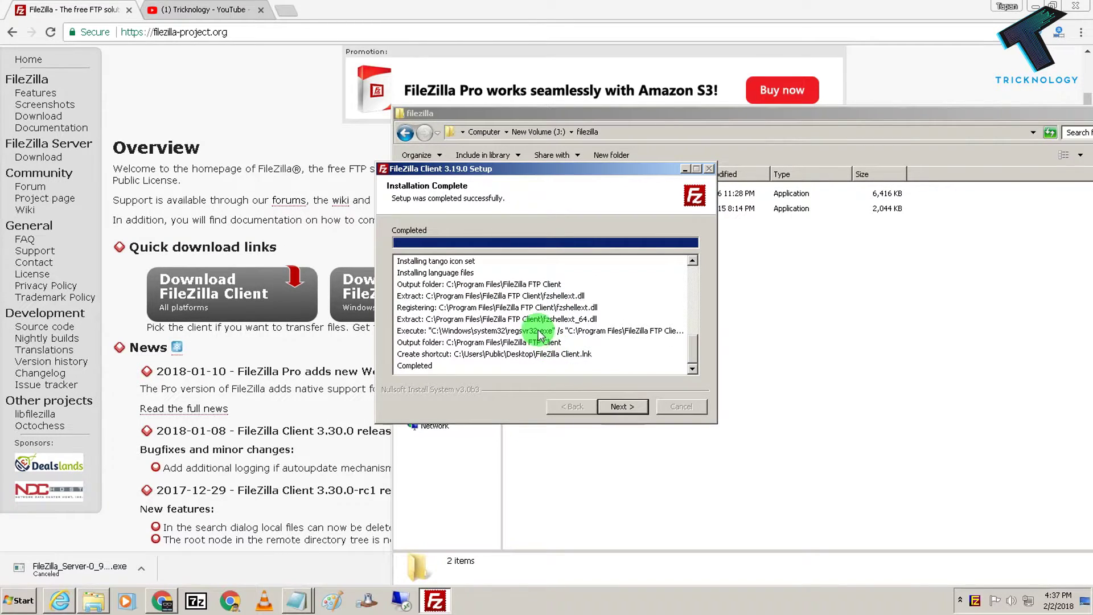
pyautogui.click(625, 405)
pyautogui.click(622, 406)
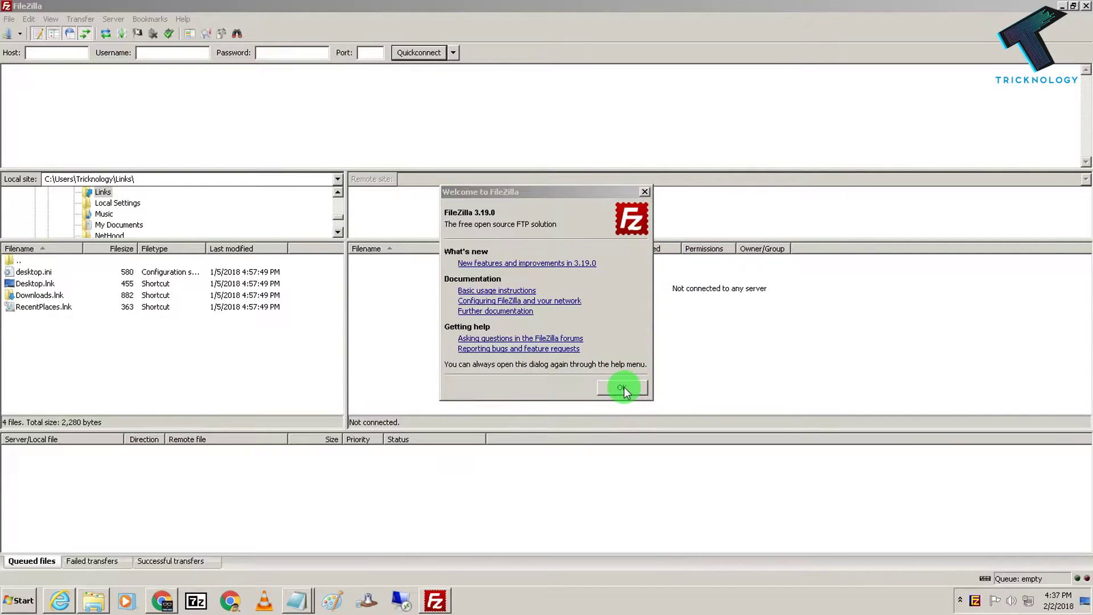
pyautogui.click(622, 388)
pyautogui.click(1061, 6)
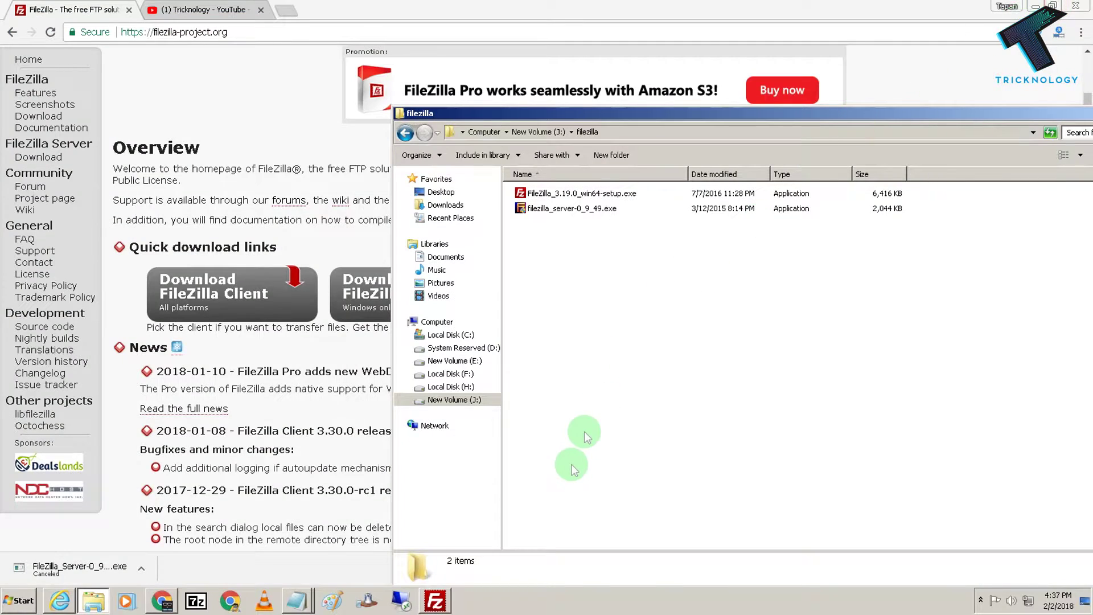
# Step: Launch the FileZilla Server admin interface and bring its window forward on the left
pyautogui.click(18, 600)
pyautogui.click(40, 518)
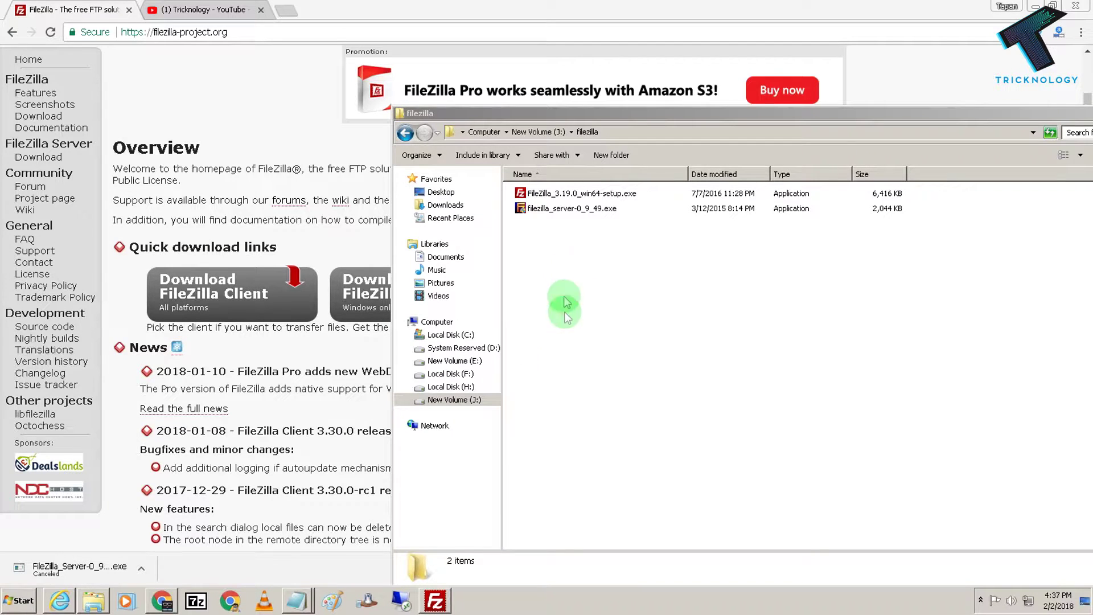
pyautogui.click(979, 602)
pyautogui.doubleClick(958, 540)
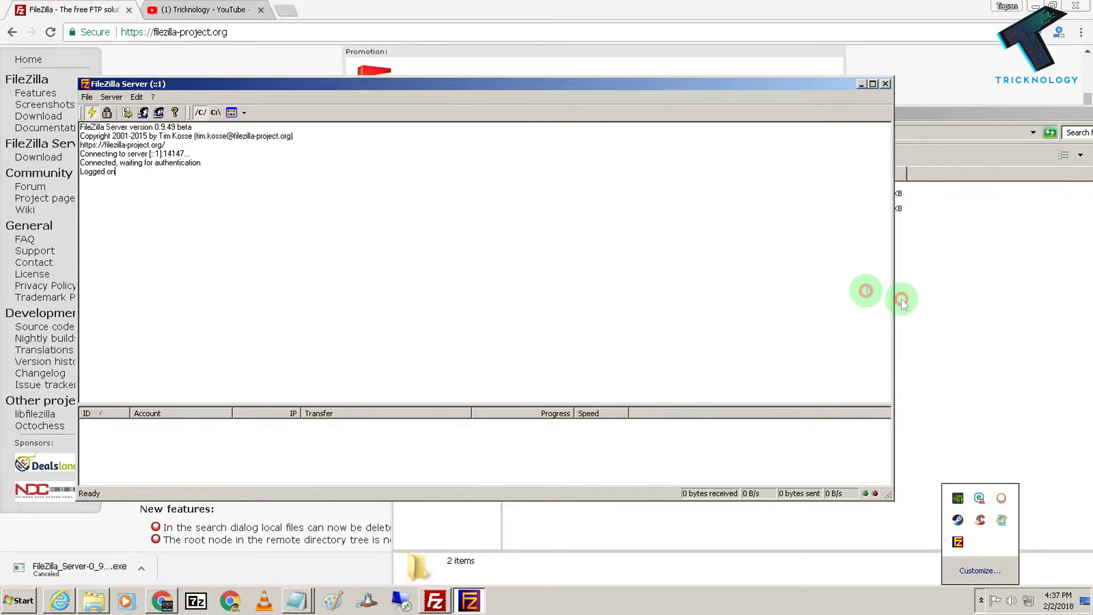
pyautogui.click(911, 302)
pyautogui.click(969, 604)
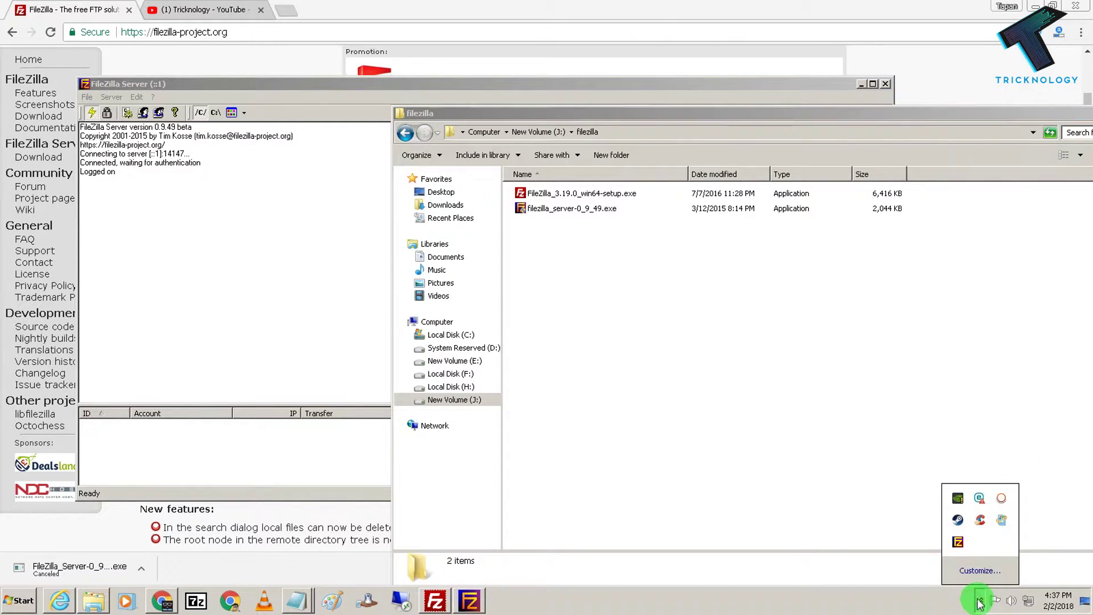
pyautogui.click(979, 602)
pyautogui.moveTo(191, 86); pyautogui.dragTo(356, 112)
pyautogui.click(263, 113)
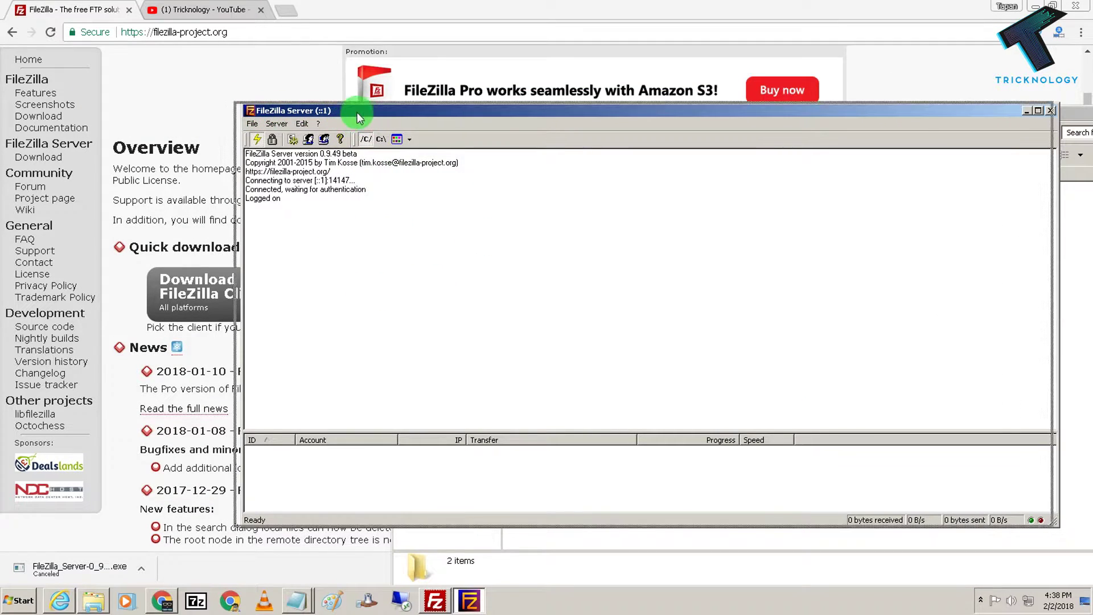
pyautogui.moveTo(358, 110); pyautogui.dragTo(306, 110)
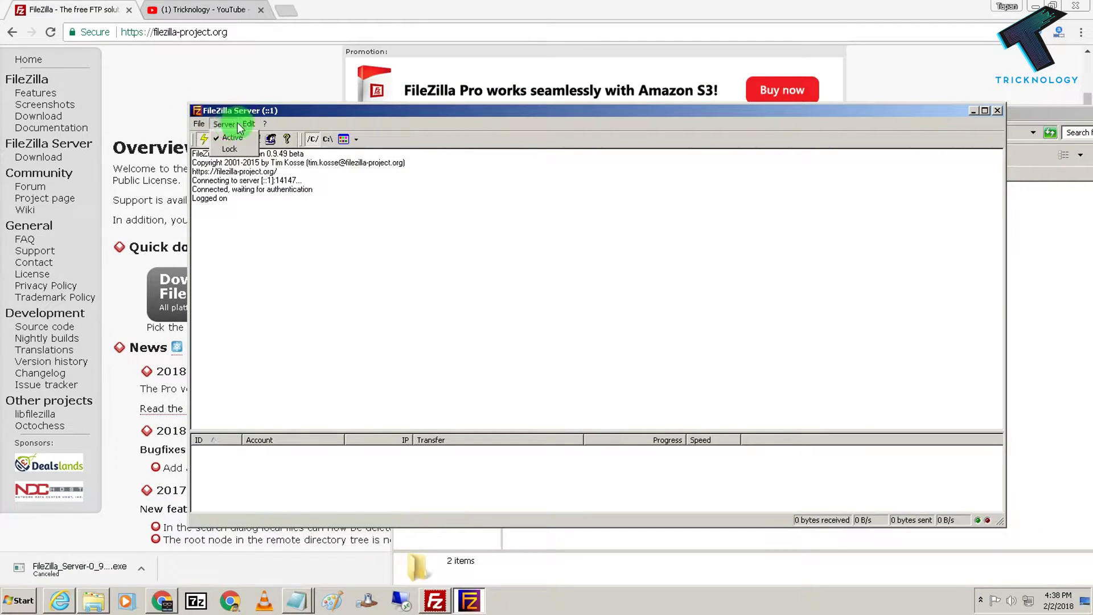
# Step: Glance at Edit > Settings without changes, then open Edit > Users
pyautogui.moveTo(250, 126)
pyautogui.click(263, 138)
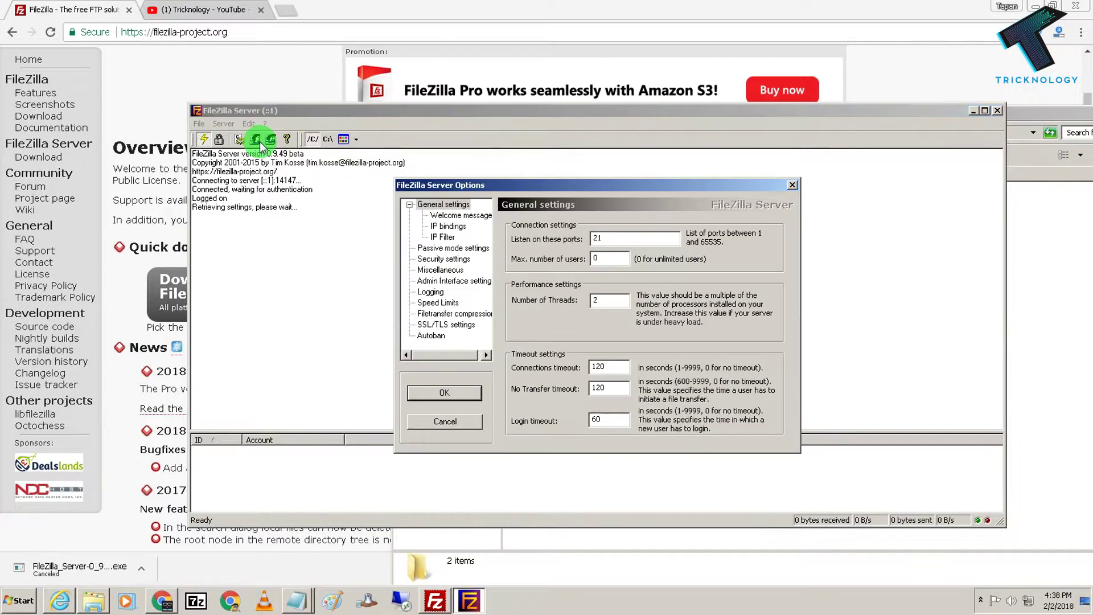
pyautogui.click(792, 185)
pyautogui.click(199, 124)
pyautogui.moveTo(249, 124)
pyautogui.click(427, 212)
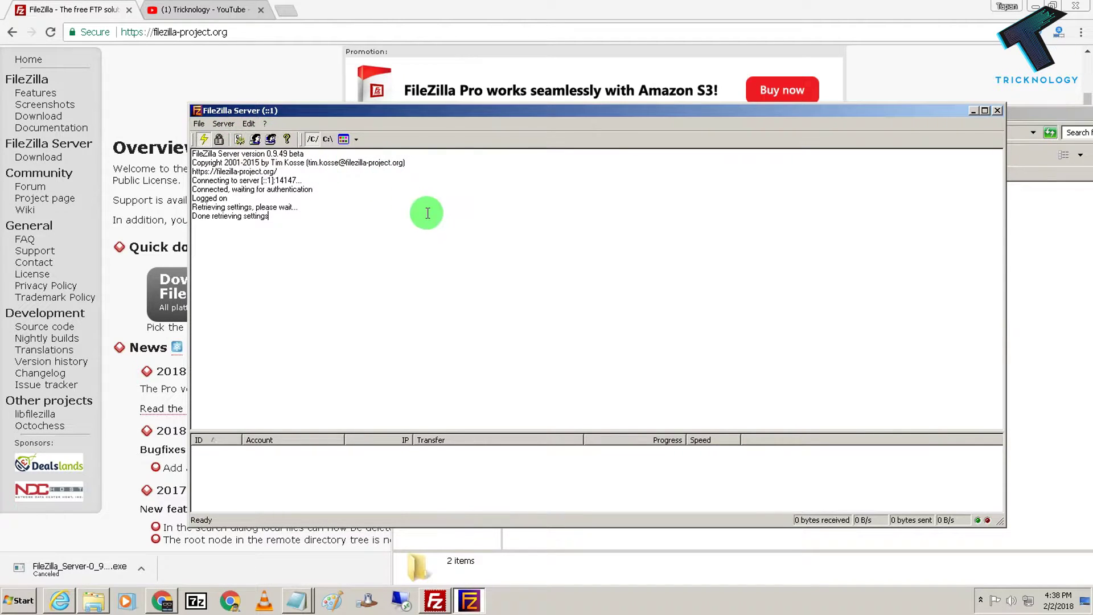
pyautogui.click(249, 125)
pyautogui.click(262, 149)
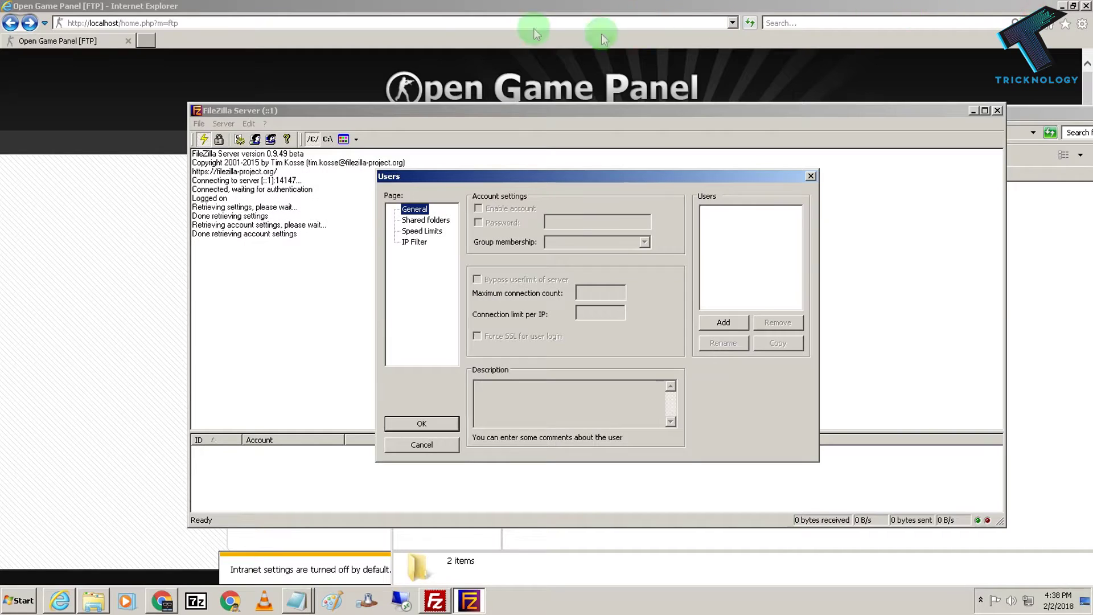
# Step: Review the username and password for FTP server 192.168.56.1:21 on the Open Game Panel FTP page
pyautogui.click(110, 338)
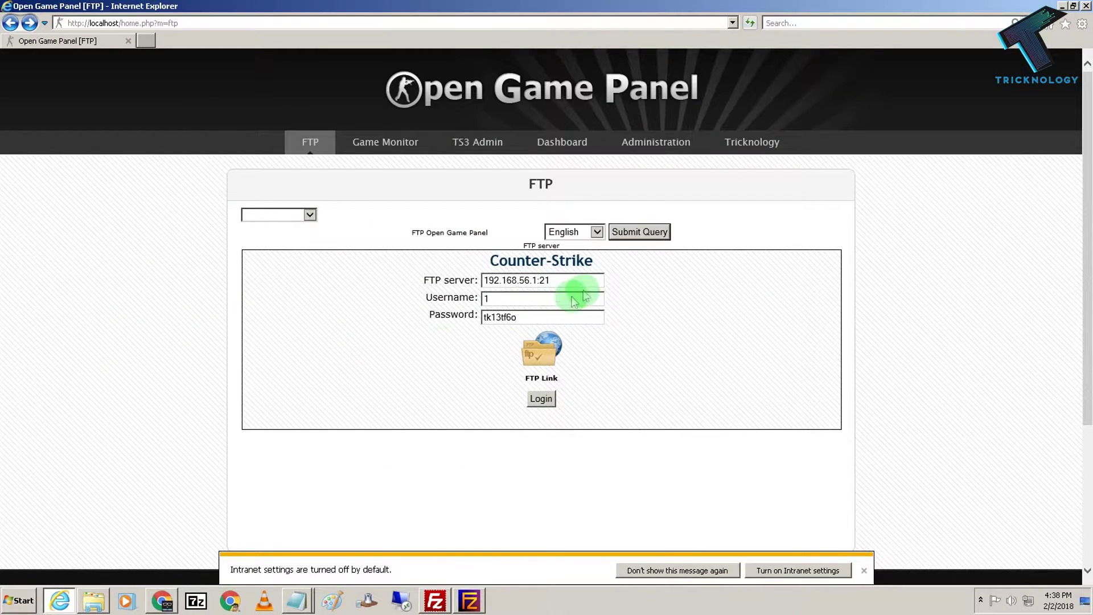
pyautogui.doubleClick(499, 298)
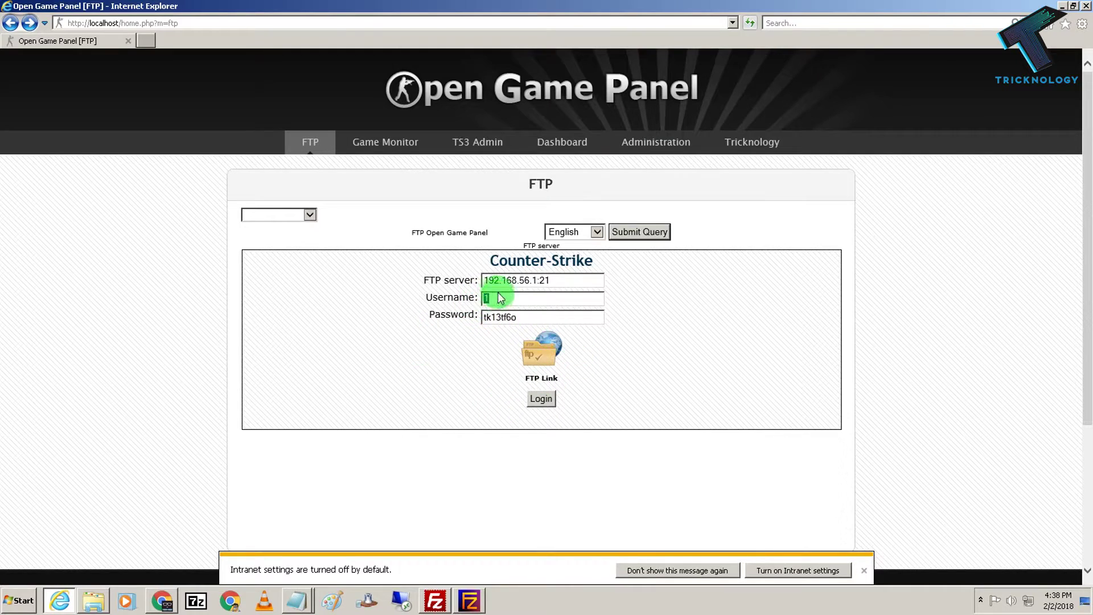
pyautogui.click(504, 301)
pyautogui.click(492, 319)
pyautogui.moveTo(504, 303); pyautogui.dragTo(471, 300)
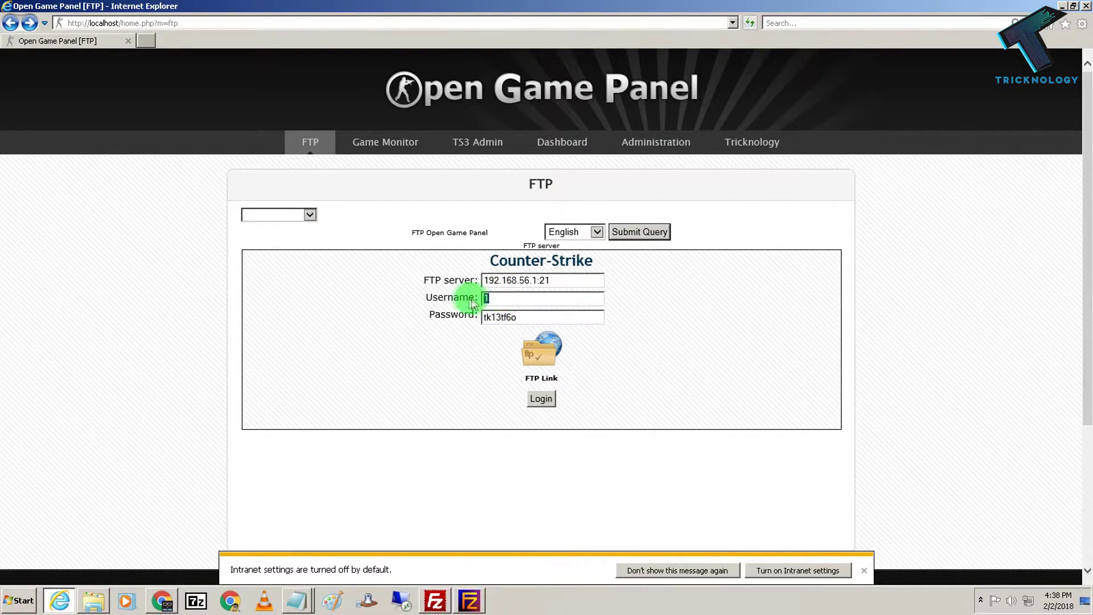
# Step: Add a new FileZilla Server user named after the panel's FTP username and enable its password
pyautogui.click(472, 592)
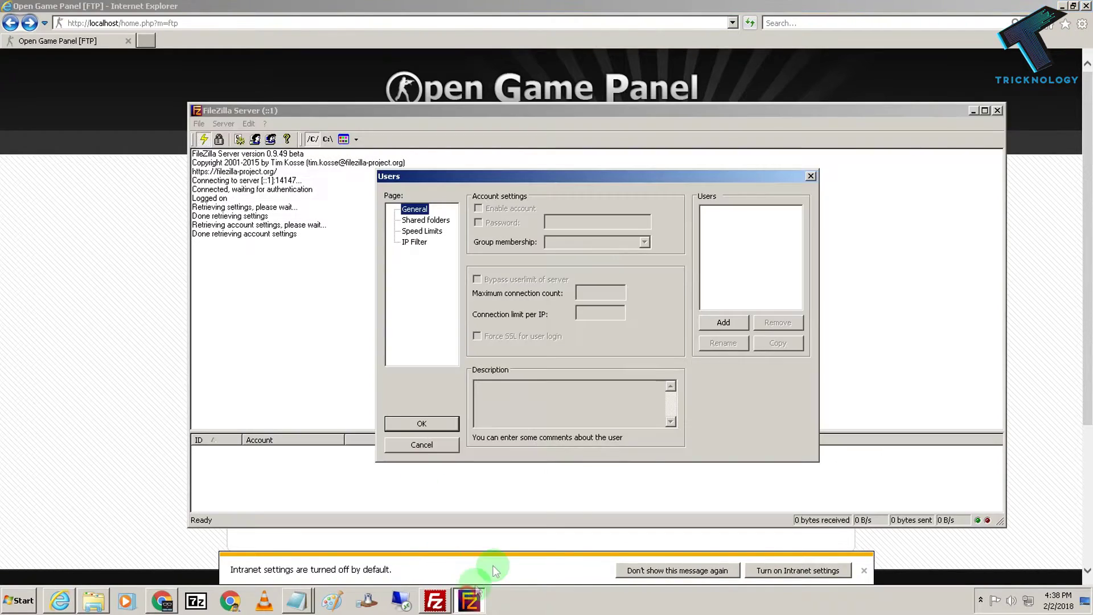
pyautogui.click(725, 322)
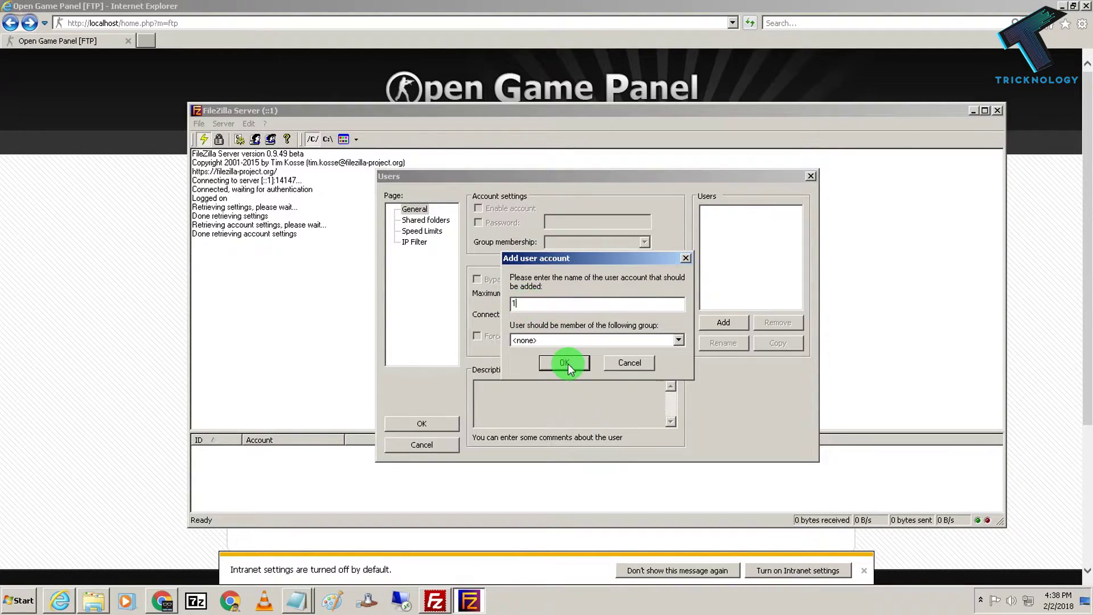
pyautogui.click(565, 363)
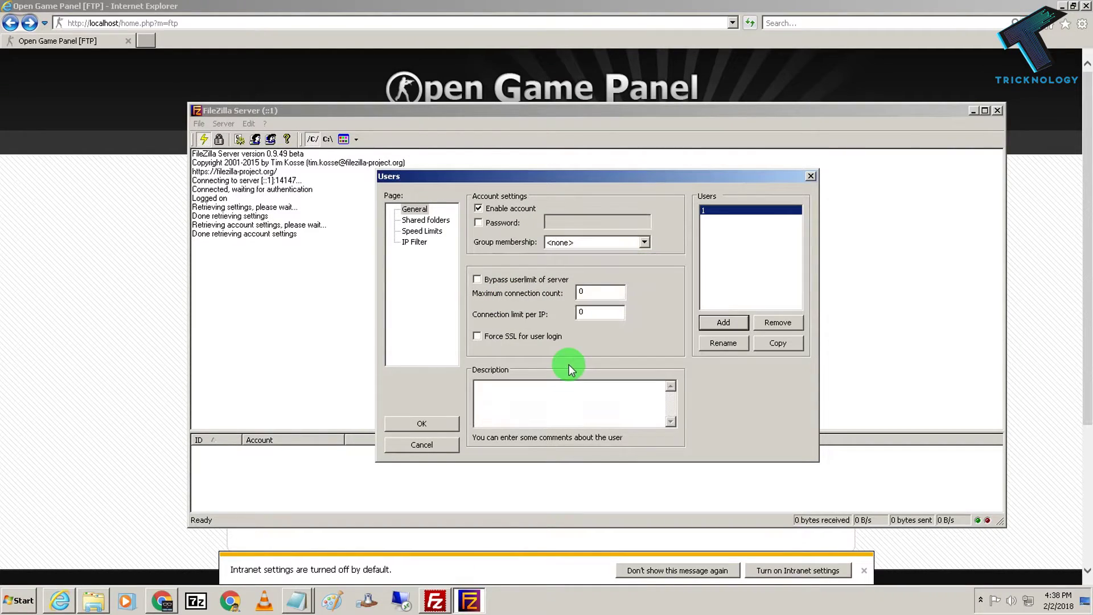
pyautogui.click(479, 224)
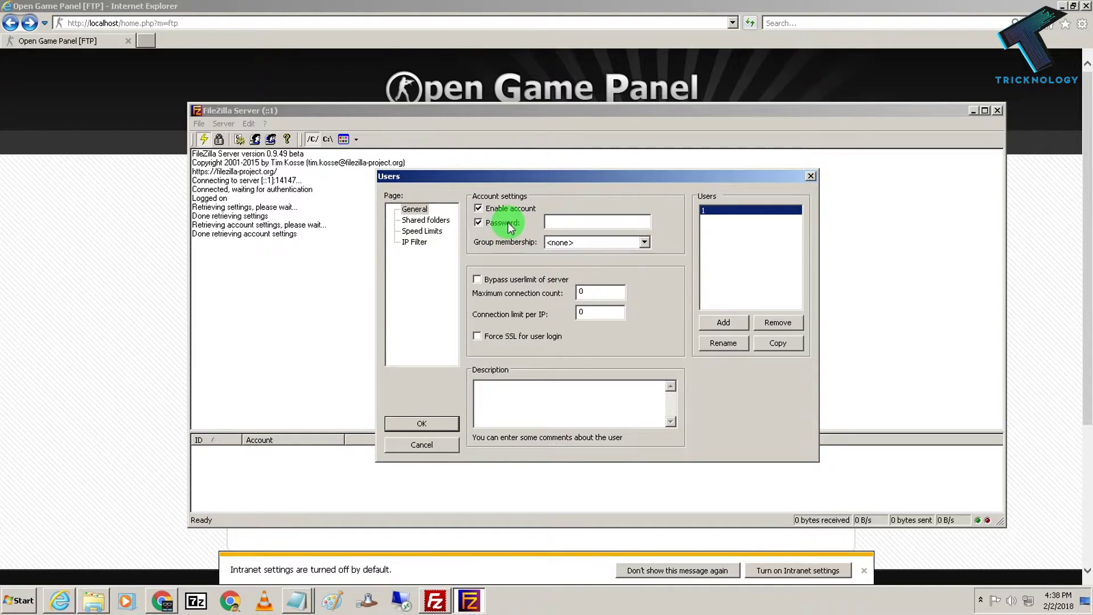
# Step: Copy the Counter-Strike FTP password from Open Game Panel into the user's password field, then show Shared folders
pyautogui.click(119, 302)
pyautogui.moveTo(532, 321); pyautogui.dragTo(464, 327)
pyautogui.rightClick(494, 321)
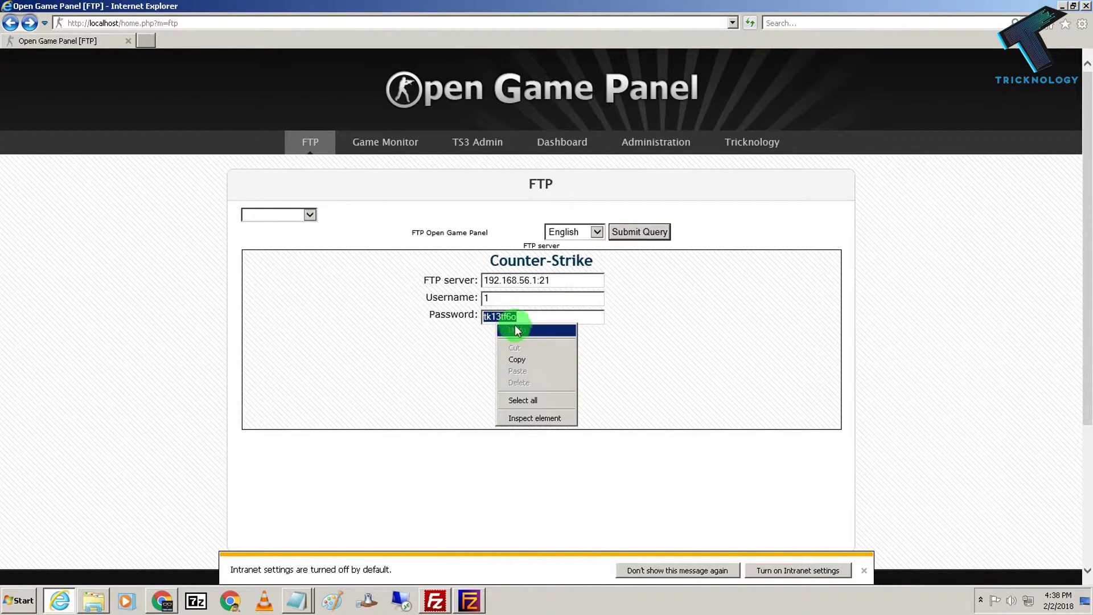
pyautogui.click(521, 362)
pyautogui.click(468, 600)
pyautogui.rightClick(571, 224)
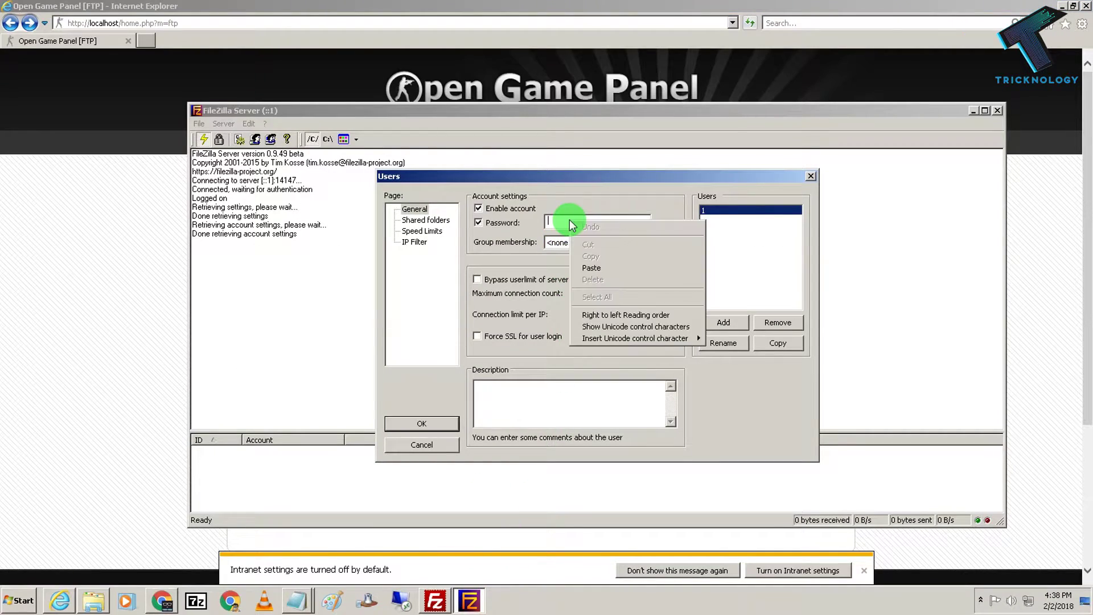
pyautogui.click(591, 267)
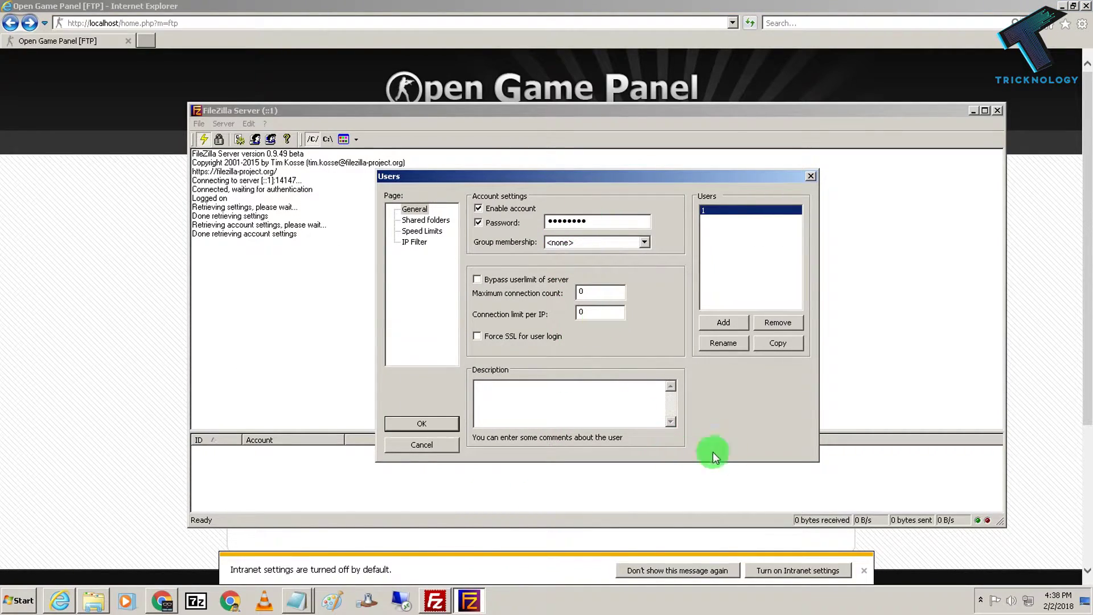
pyautogui.click(430, 222)
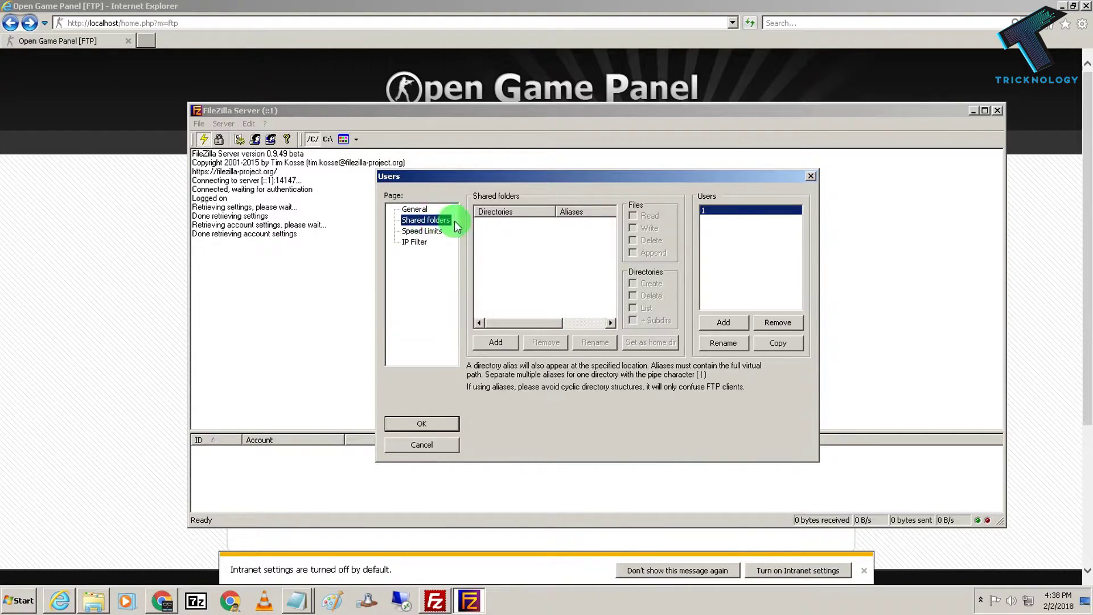
pyautogui.click(115, 293)
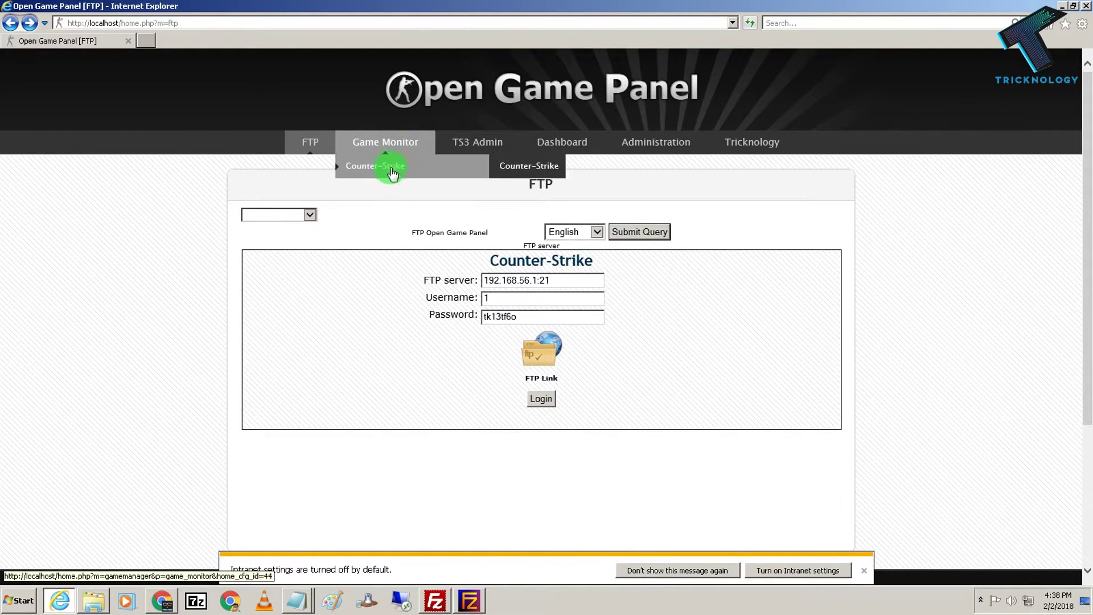
# Step: Open the Counter-Strike home's edit page and copy its home path /home/Matrix Multimod 2016
pyautogui.moveTo(459, 172)
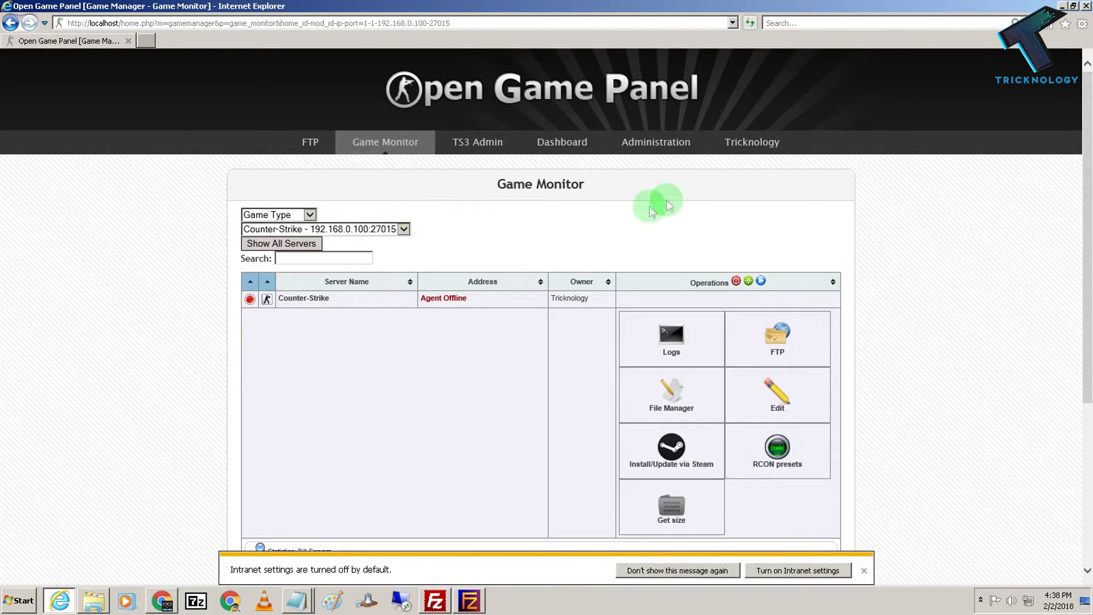
pyautogui.scroll(-3, 1068, 194)
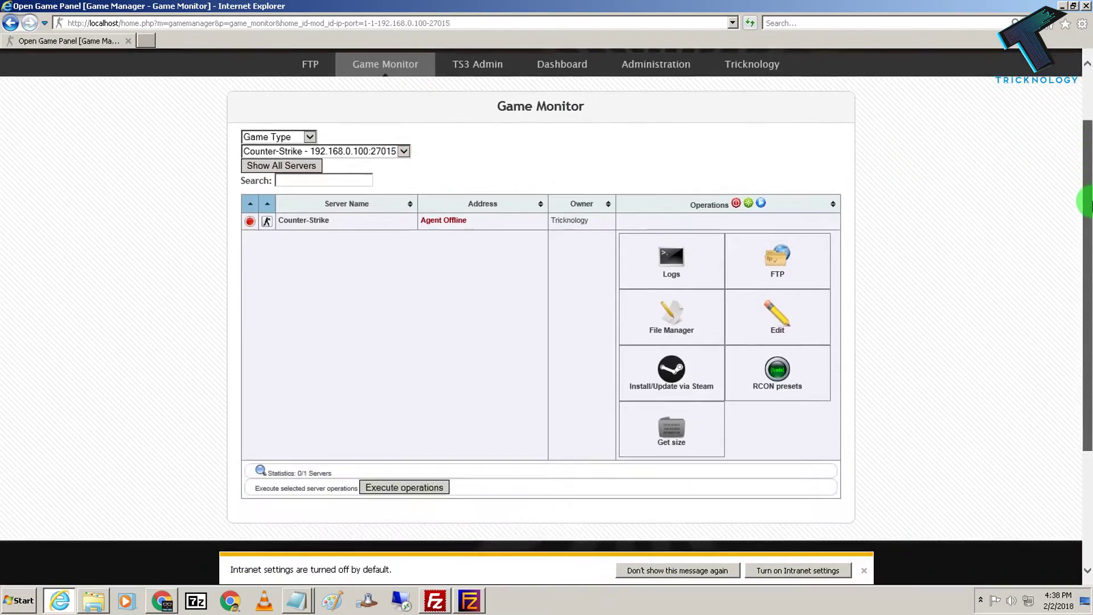
pyautogui.click(789, 317)
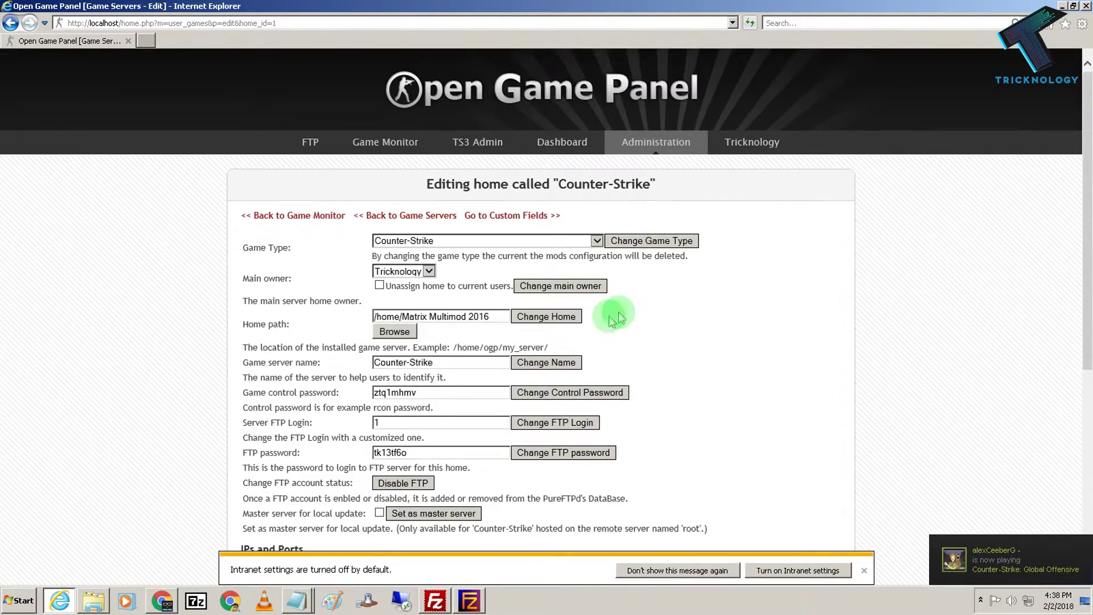
pyautogui.moveTo(480, 322); pyautogui.dragTo(373, 308)
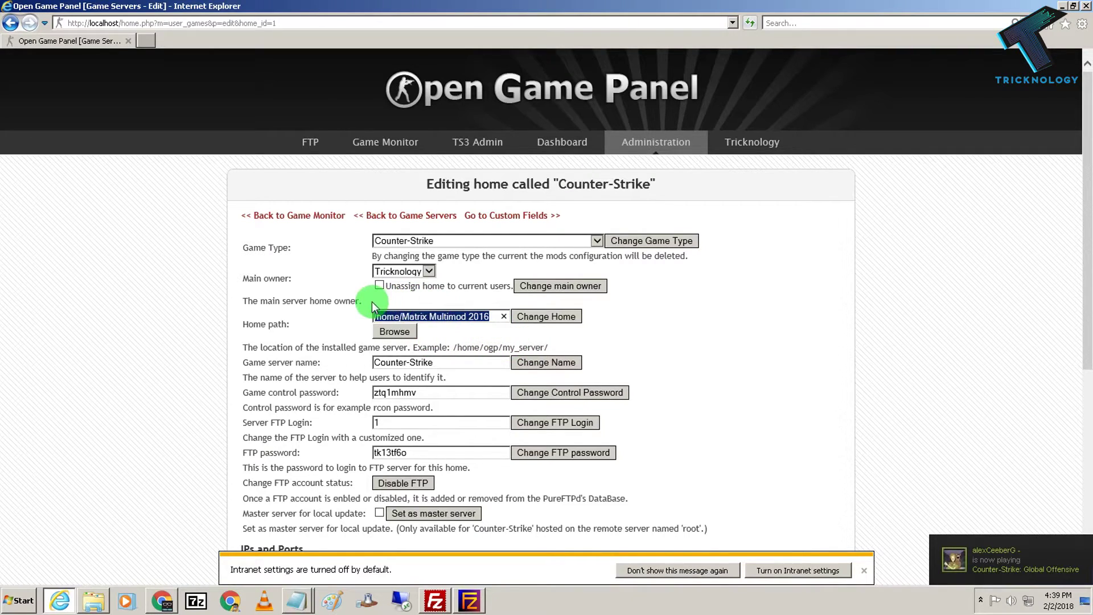
pyautogui.rightClick(401, 320)
pyautogui.click(418, 357)
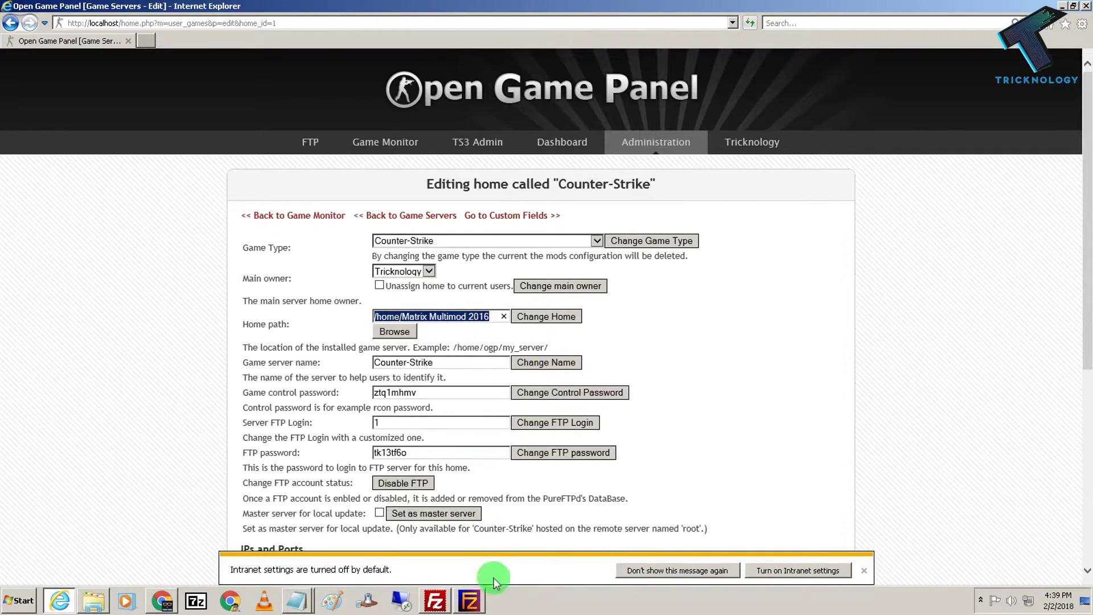
pyautogui.click(470, 603)
# Step: Start adding a shared folder and expand Local Disk (C:) in the folder browser
pyautogui.click(506, 348)
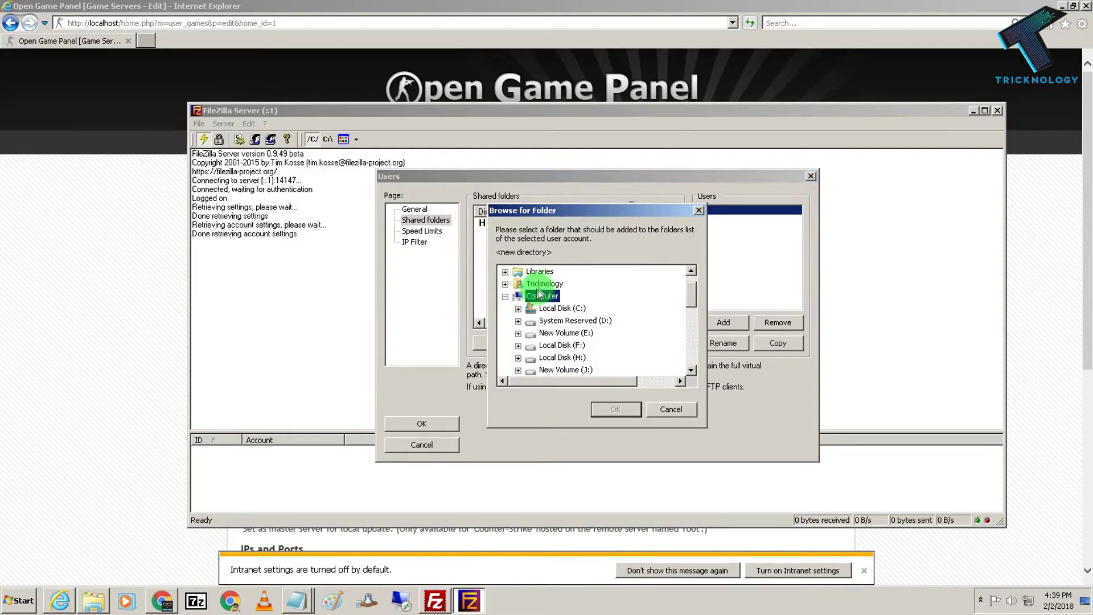
pyautogui.doubleClick(561, 308)
pyautogui.click(128, 284)
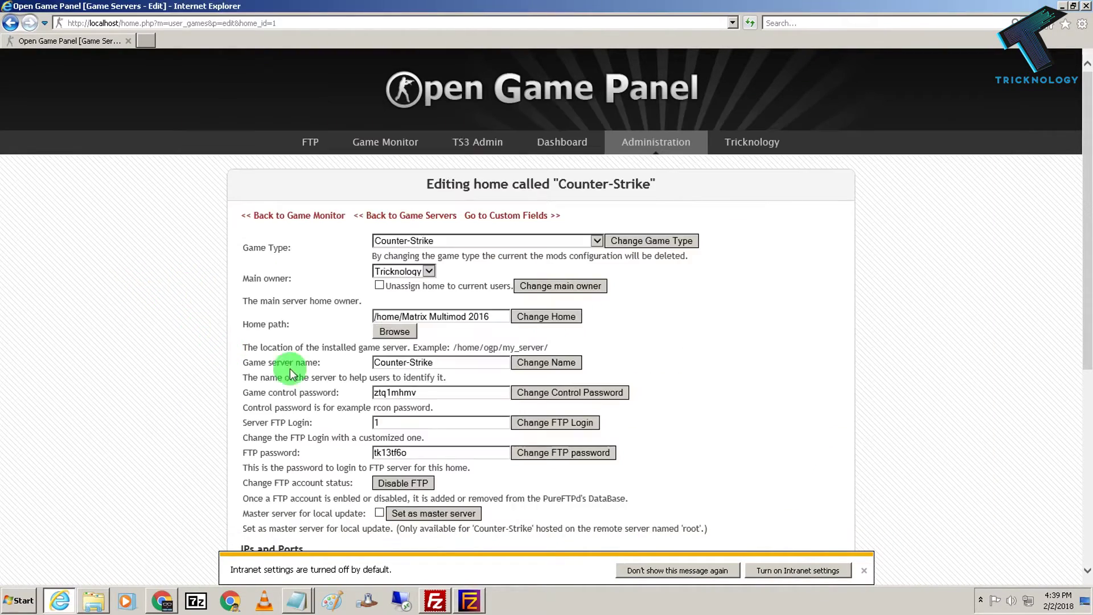
pyautogui.moveTo(493, 316); pyautogui.dragTo(412, 305)
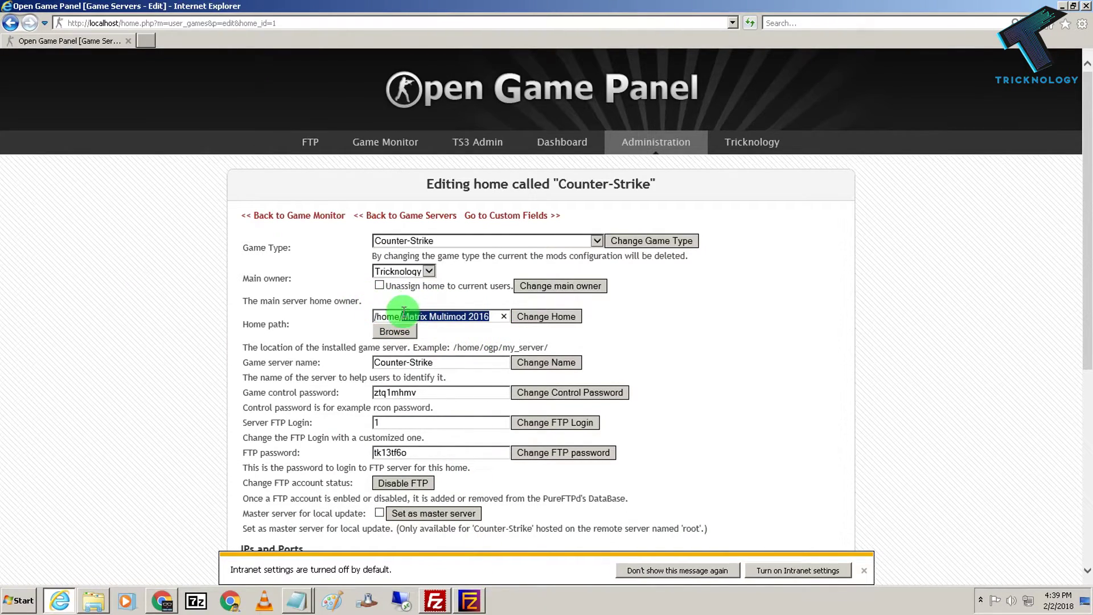
pyautogui.click(491, 603)
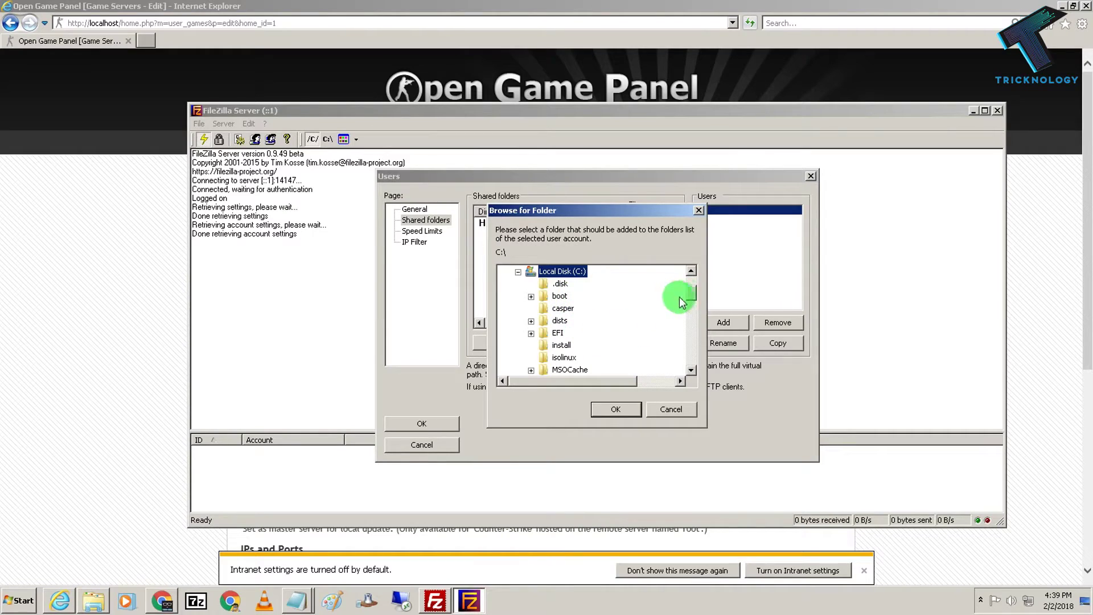
pyautogui.scroll(-2, 694, 301)
pyautogui.moveTo(692, 297)
pyautogui.mouseDown()
pyautogui.moveTo(693, 319)
pyautogui.moveTo(692, 305)
pyautogui.mouseUp()
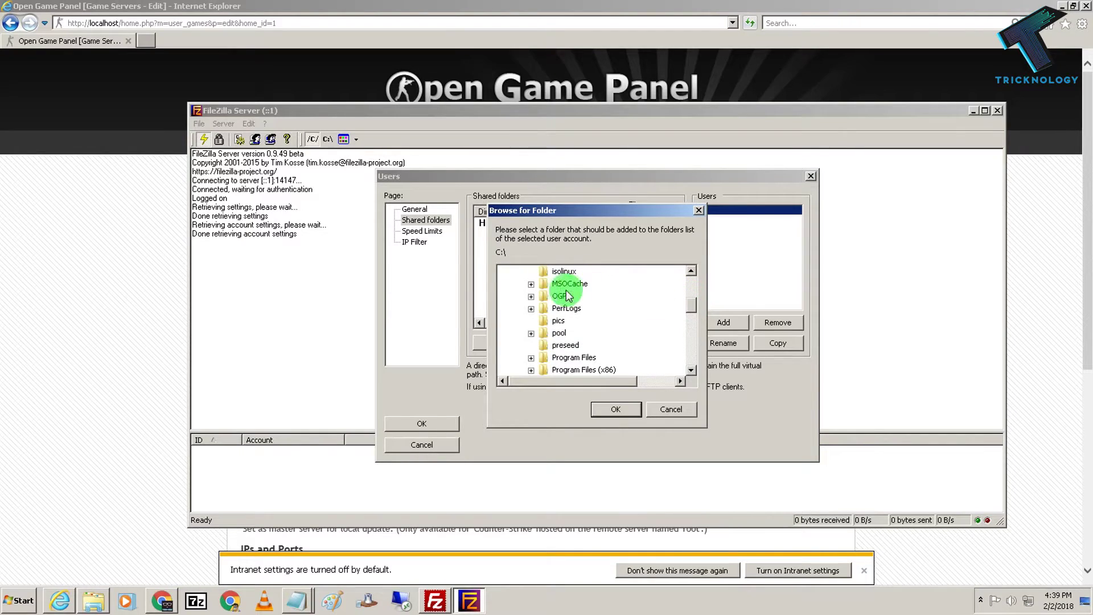
# Step: Expand OGP, choose C:\OGP\home as the shared folder, and save the user settings
pyautogui.doubleClick(559, 296)
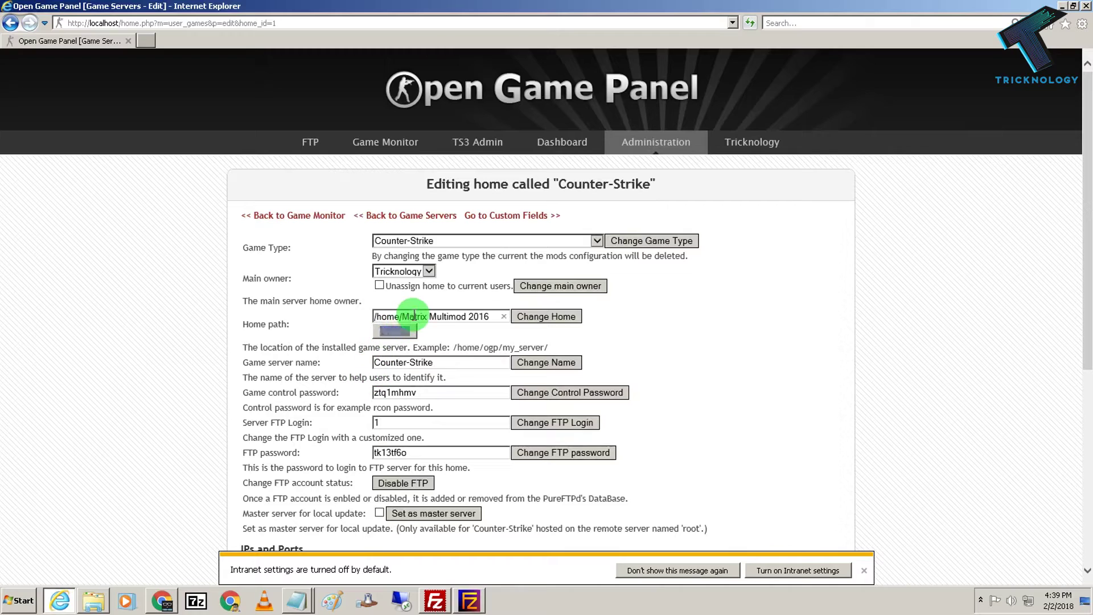
pyautogui.moveTo(401, 316); pyautogui.dragTo(490, 317)
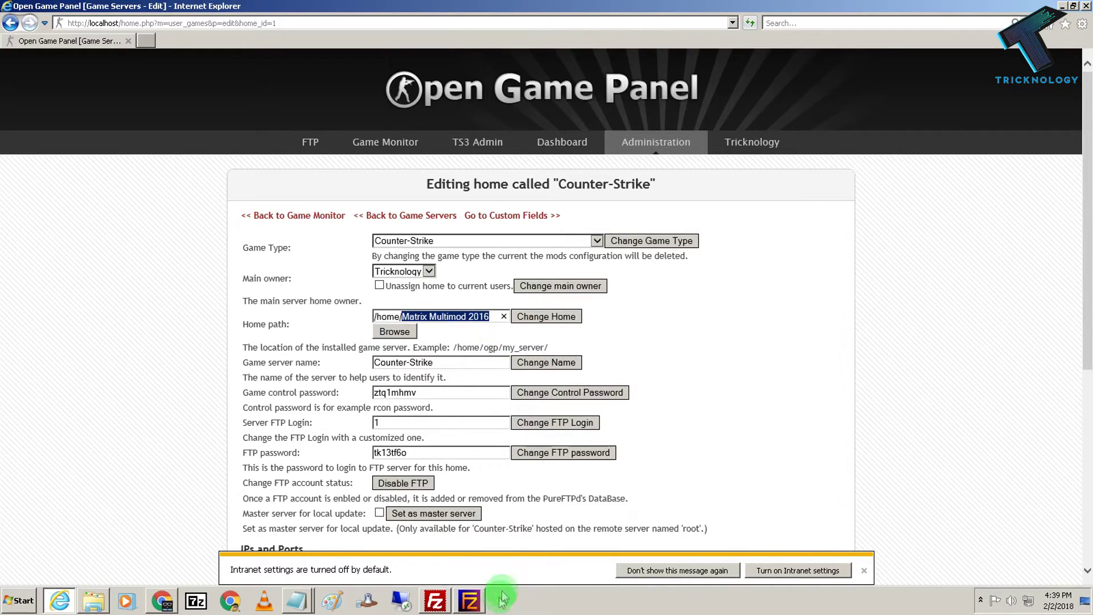
pyautogui.click(469, 600)
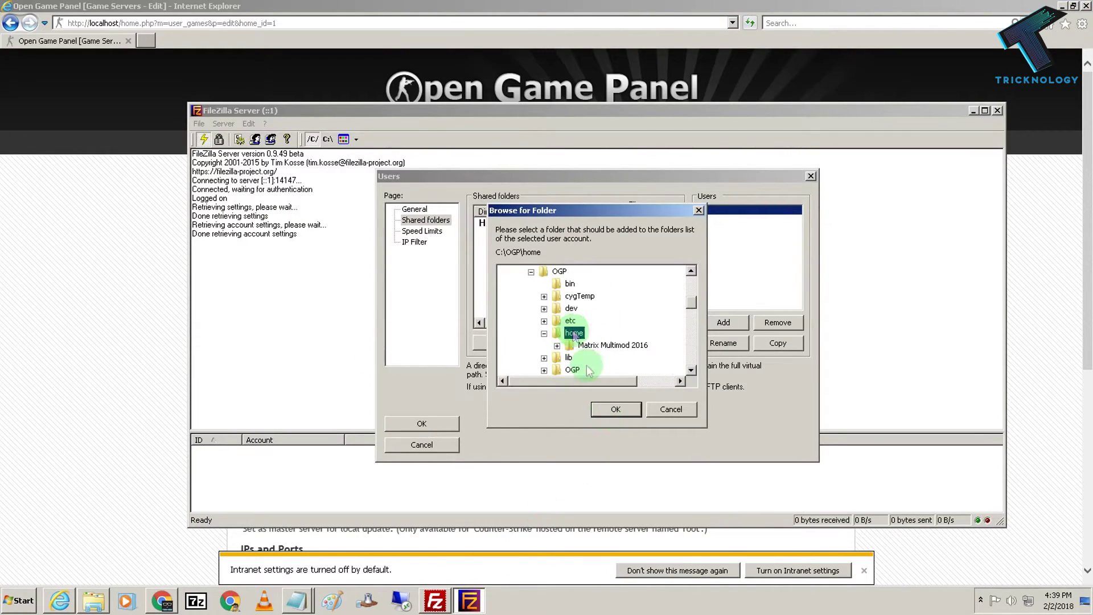
pyautogui.click(621, 411)
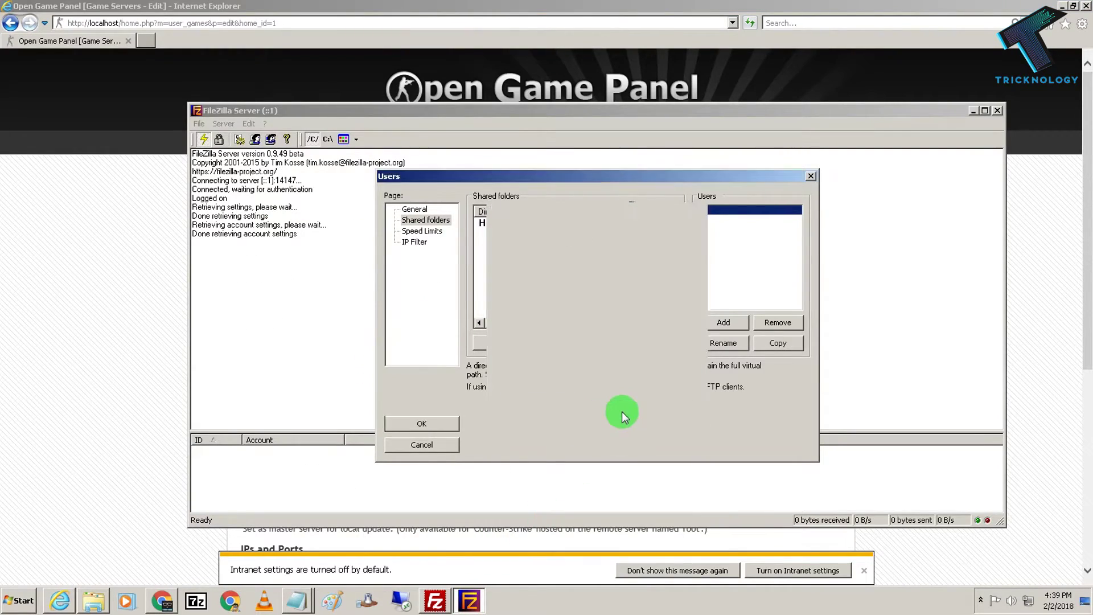
pyautogui.click(443, 423)
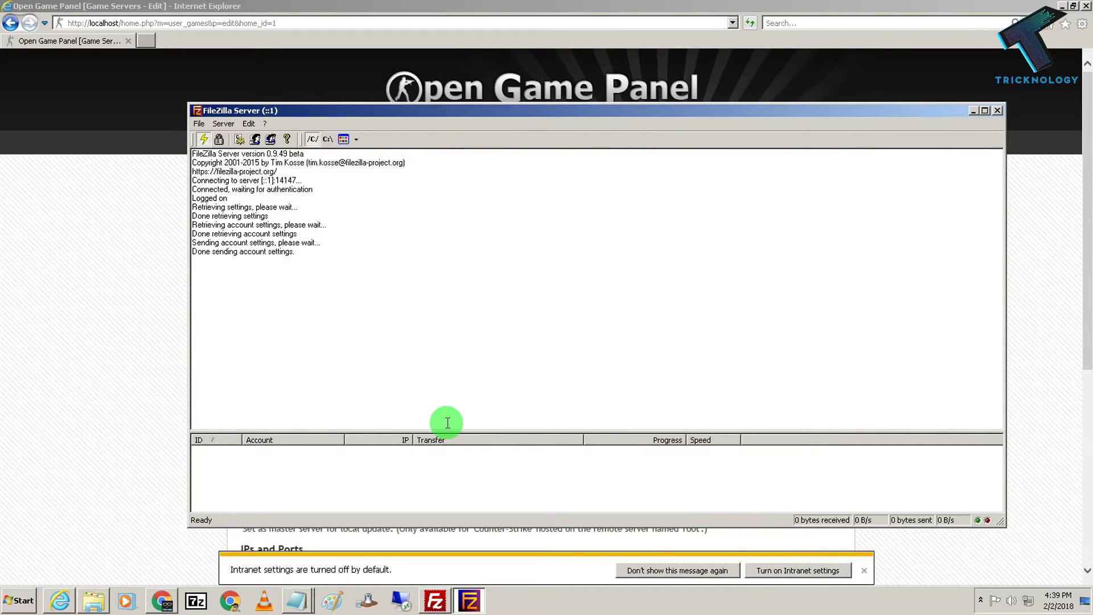
# Step: Log in to the panel's web FTP and open the Matrix Multimod 2016 directory
pyautogui.click(7, 251)
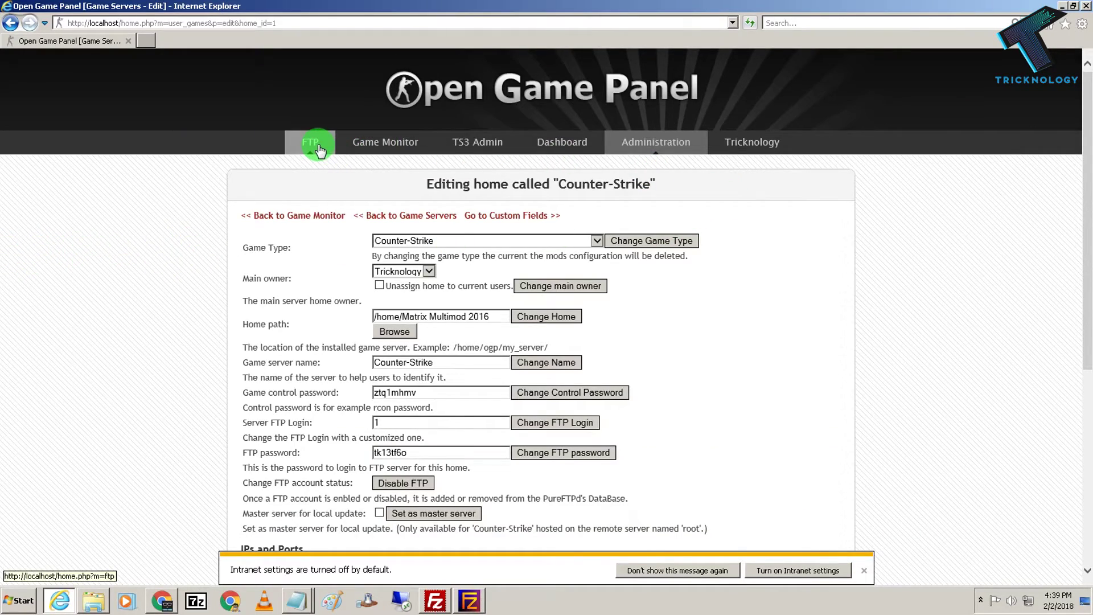
pyautogui.scroll(-2, 1076, 239)
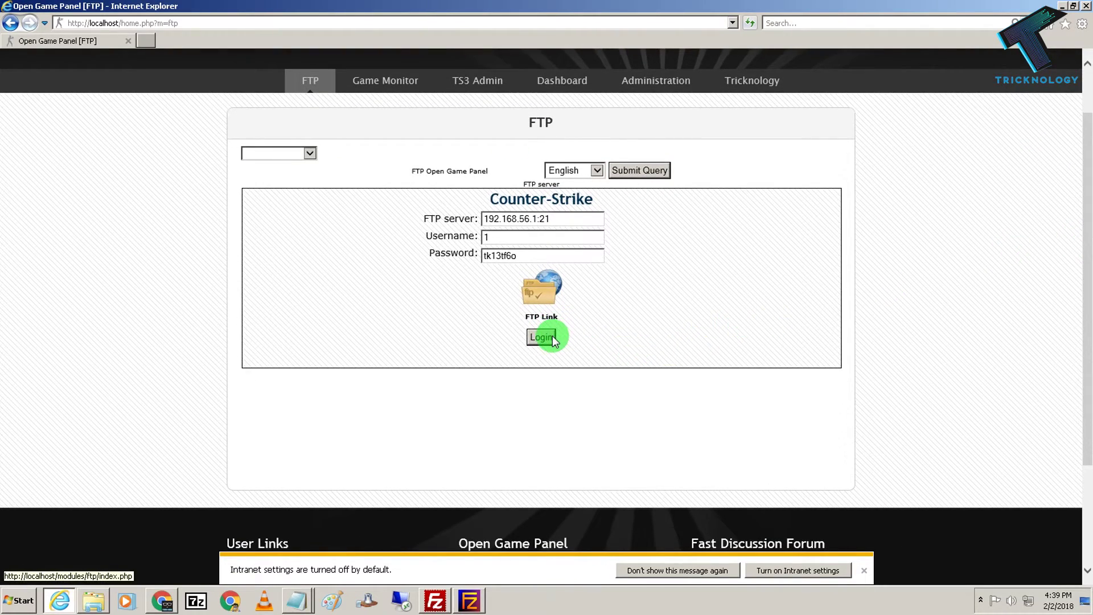
pyautogui.click(540, 337)
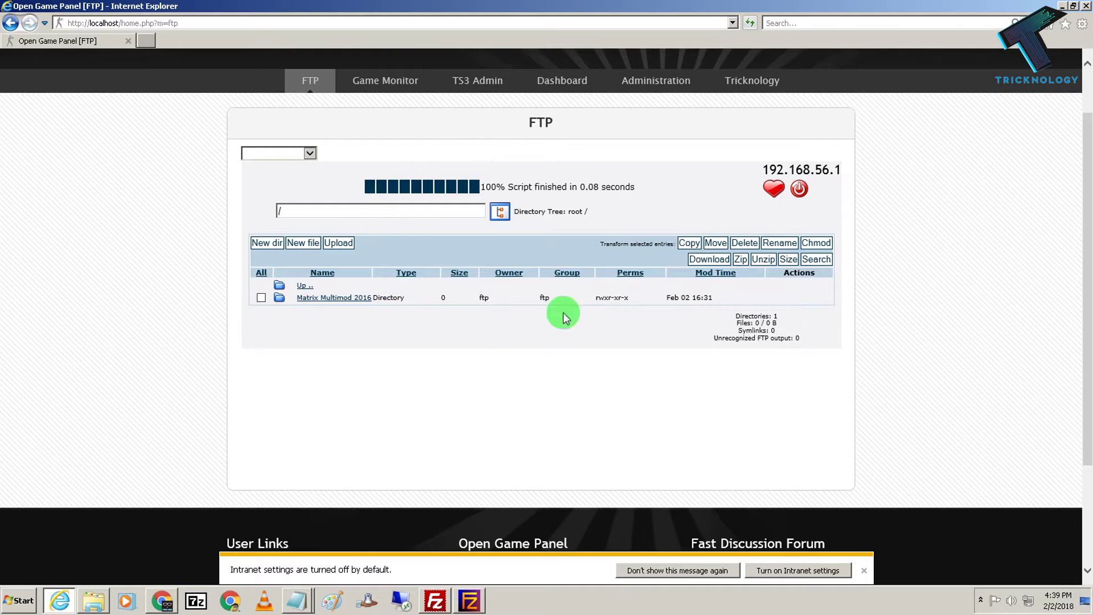
pyautogui.click(343, 304)
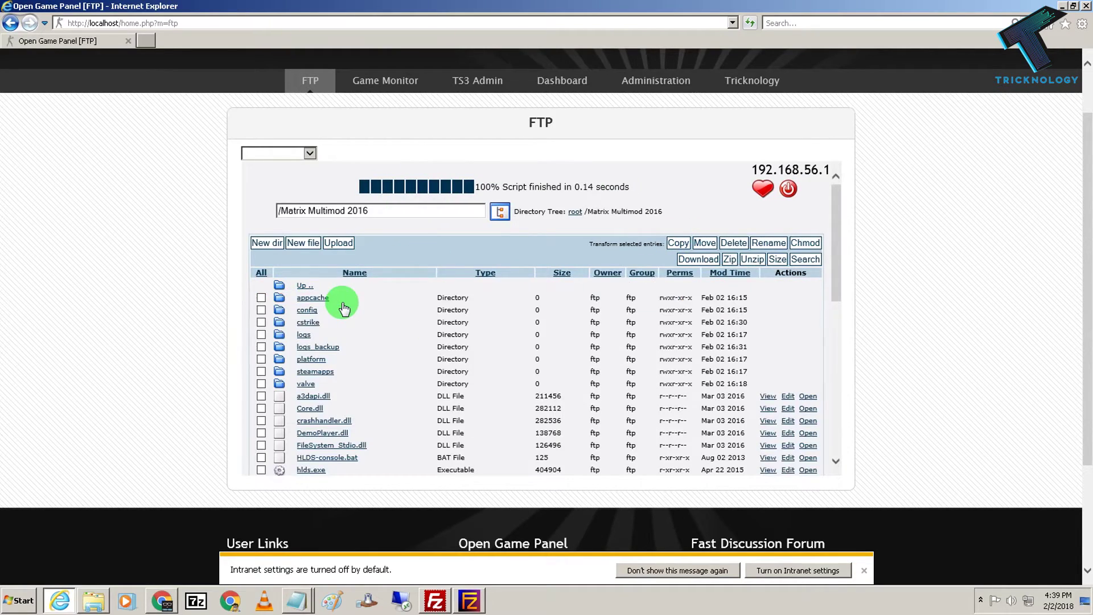
pyautogui.moveTo(835, 268)
pyautogui.mouseDown()
pyautogui.moveTo(836, 432)
pyautogui.moveTo(834, 265)
pyautogui.mouseUp()
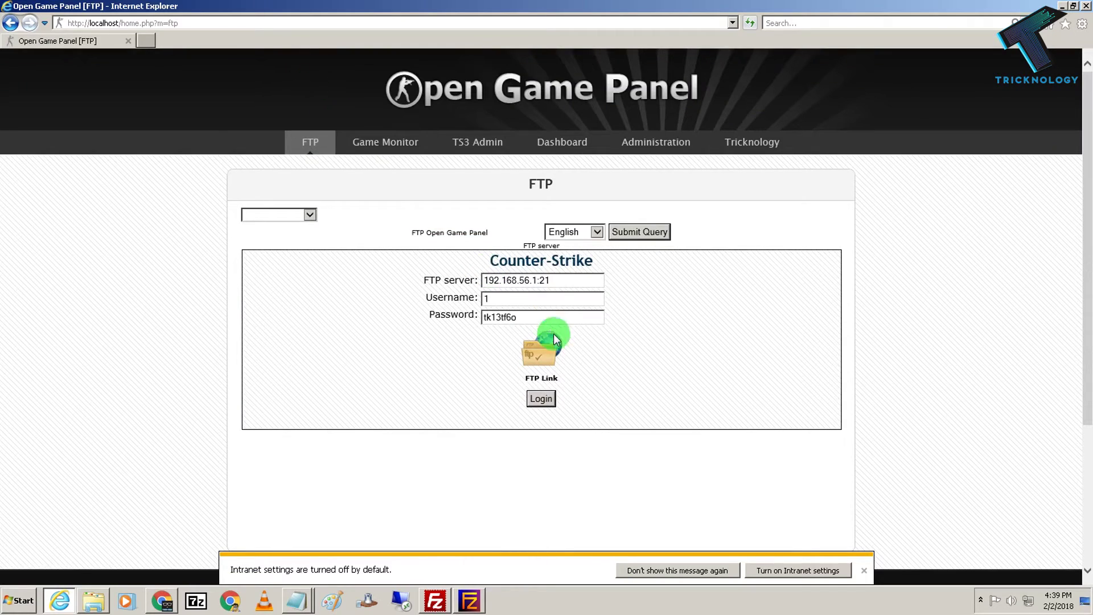
# Step: Dismiss FileZilla's update notice and copy the server address 192.168.56.1 from the web FTP page
pyautogui.click(439, 600)
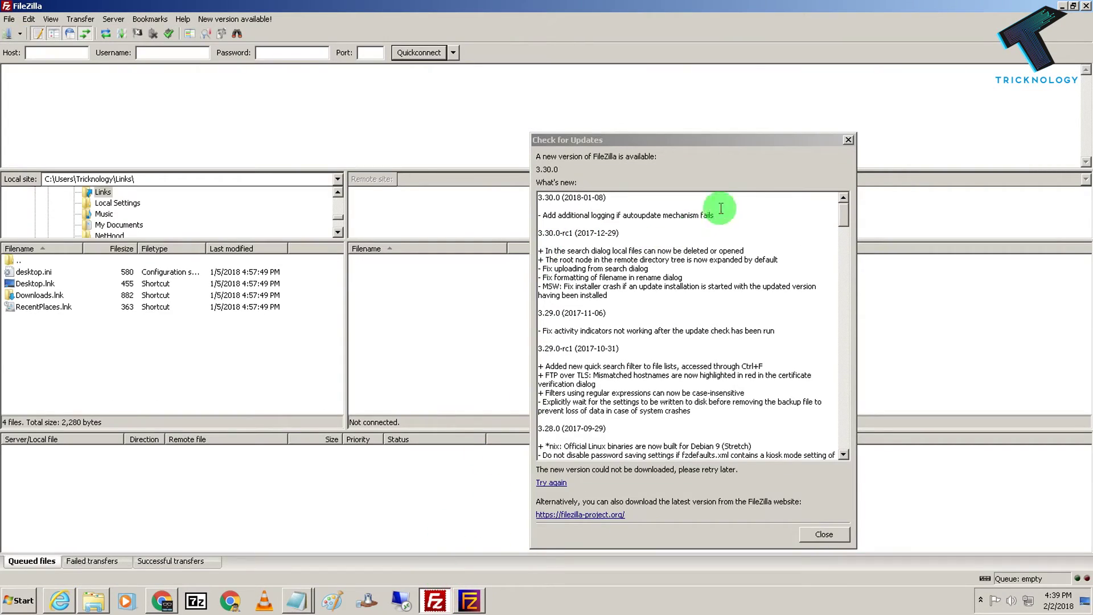
pyautogui.click(848, 140)
pyautogui.moveTo(722, 3); pyautogui.dragTo(837, 191)
pyautogui.click(364, 336)
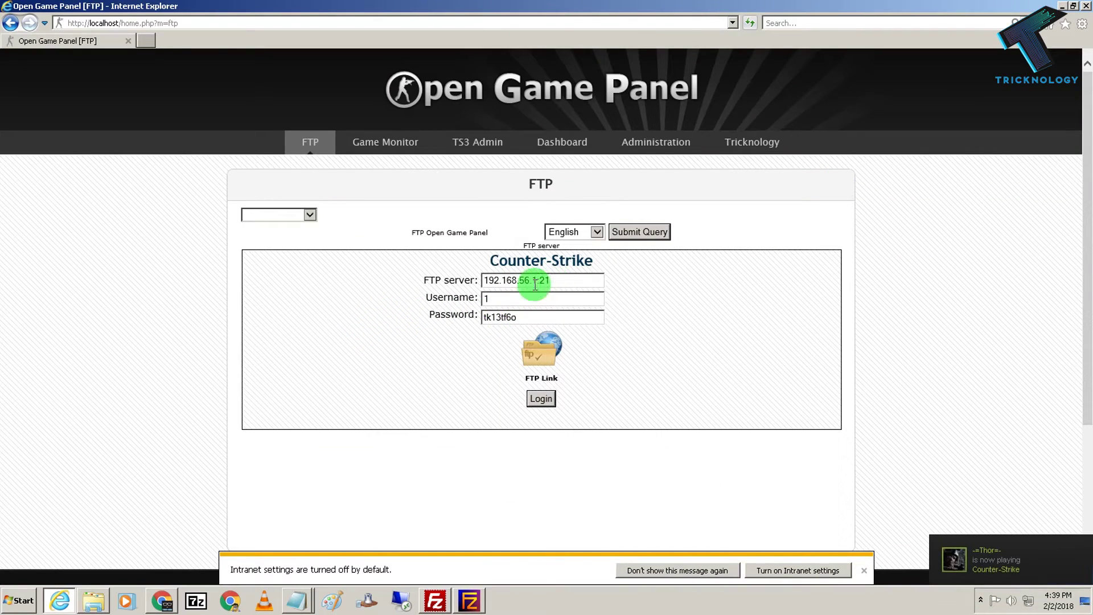
pyautogui.moveTo(539, 281); pyautogui.dragTo(398, 277)
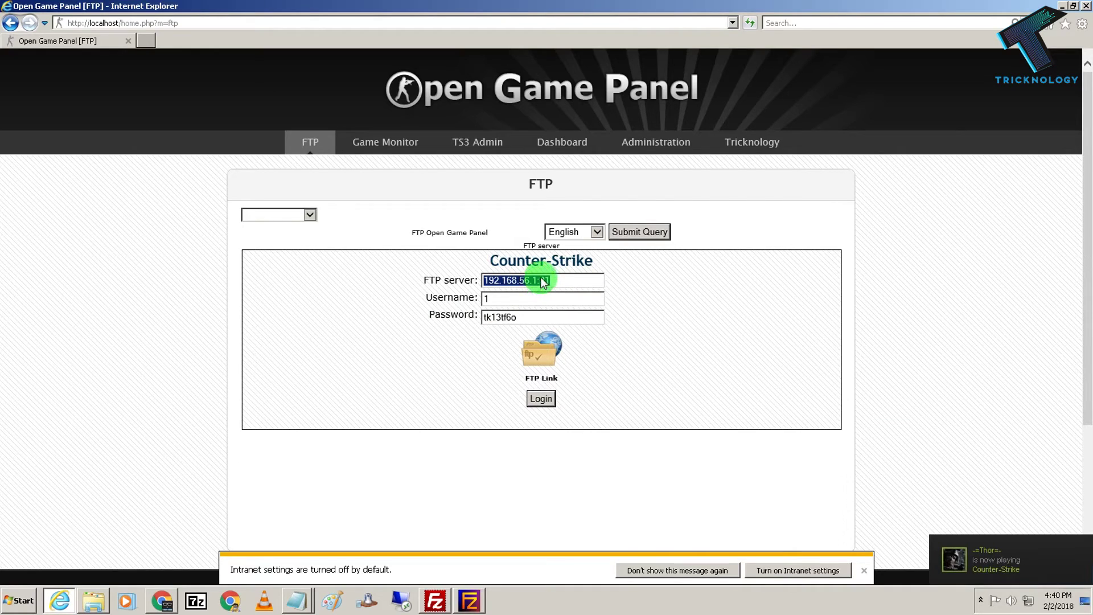
pyautogui.hotkey('alt', 'Tab')
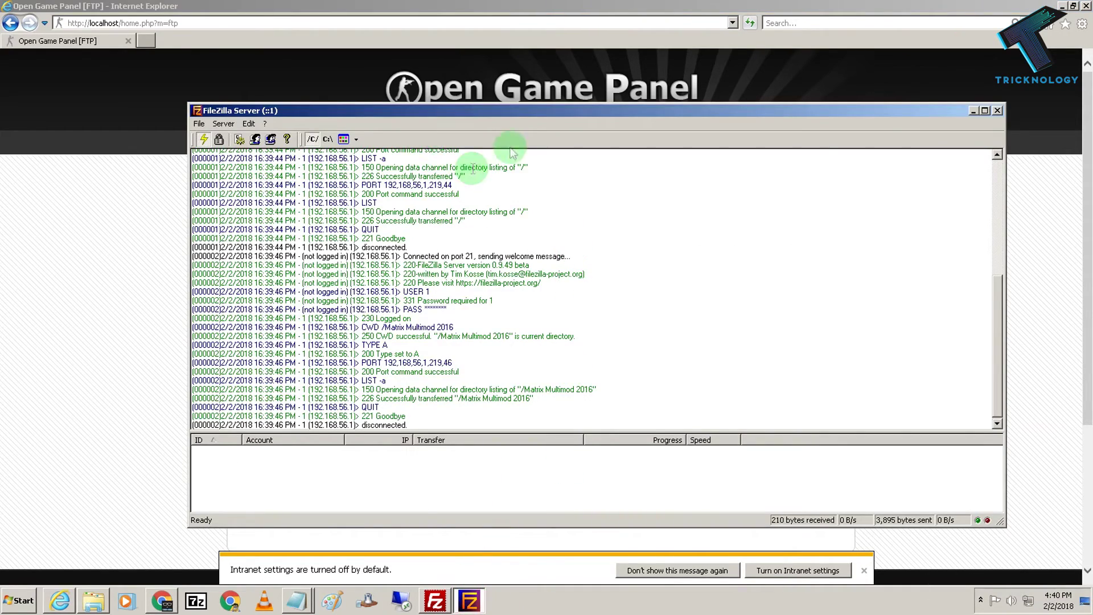
pyautogui.click(435, 600)
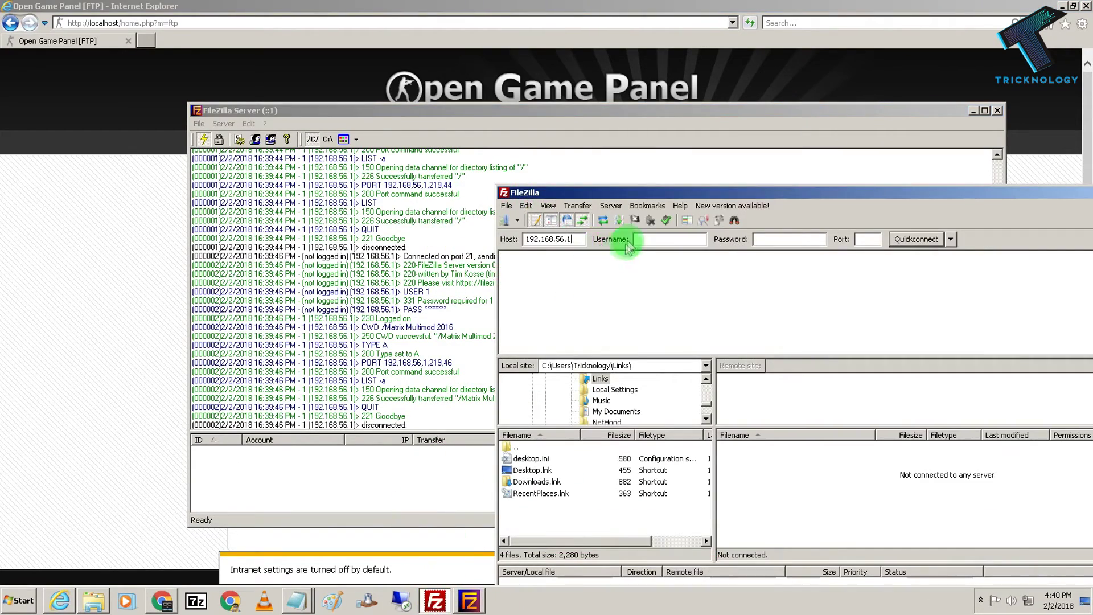
# Step: Copy the FTP password from the panel into the FileZilla client's password field
pyautogui.click(163, 271)
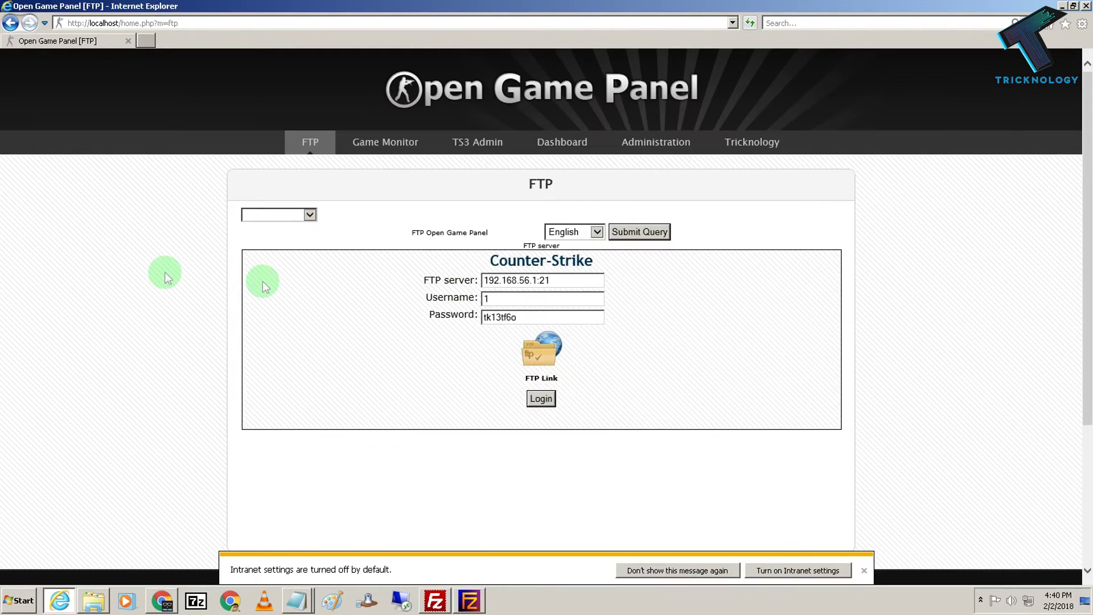
pyautogui.click(530, 322)
pyautogui.doubleClick(530, 323)
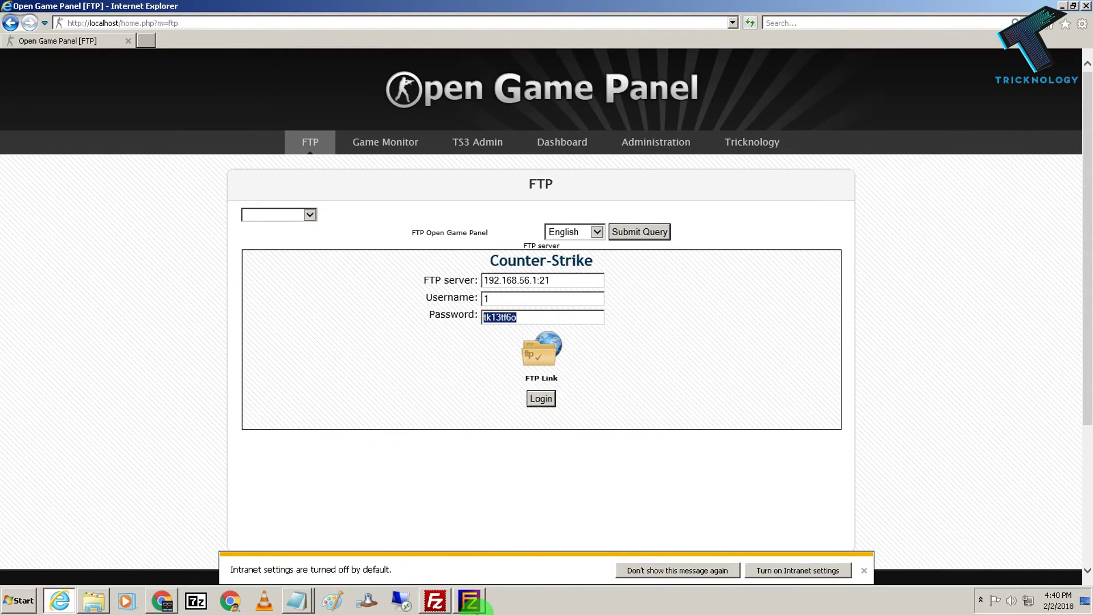
pyautogui.click(470, 601)
pyautogui.click(435, 601)
pyautogui.click(786, 239)
pyautogui.hotkey('ctrl', 'v')
# Step: Enter port 21 and Quickconnect to the FTP server at 192.168.56.1
pyautogui.click(85, 366)
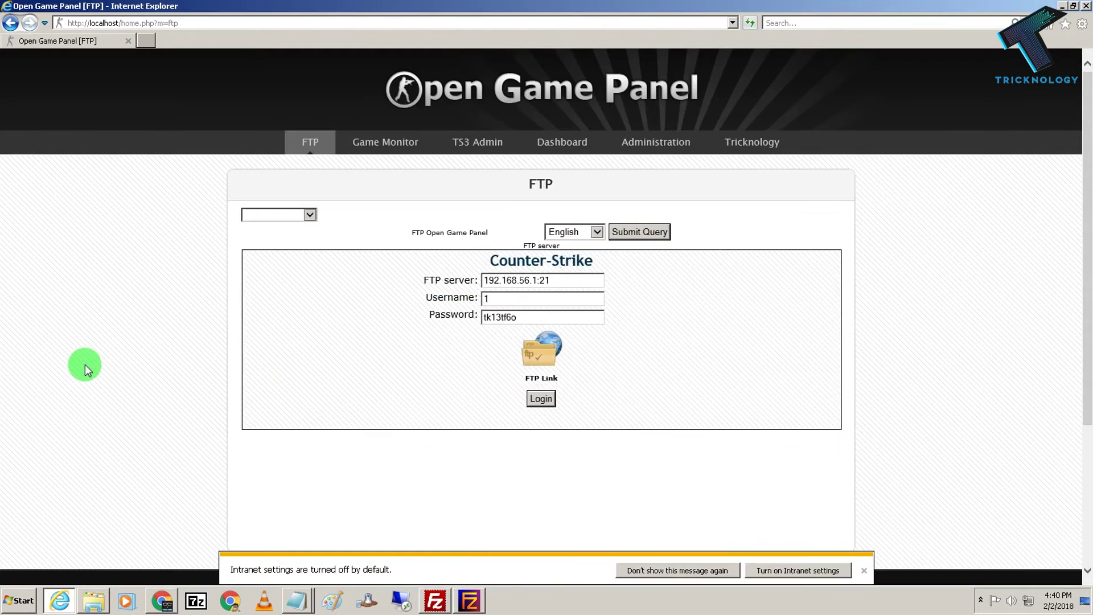
pyautogui.tripleClick(565, 290)
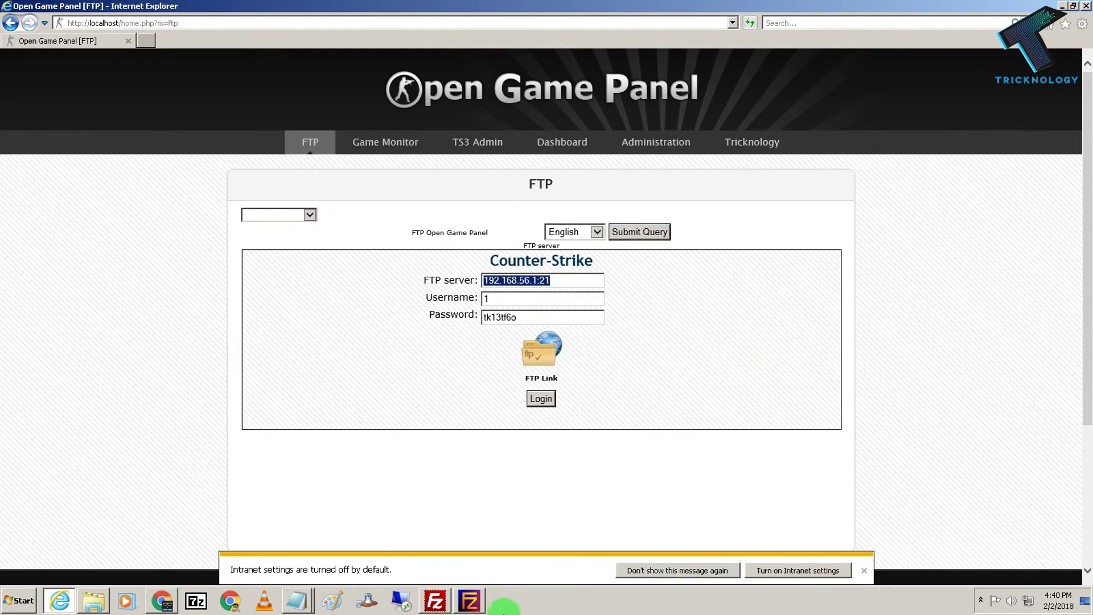
pyautogui.click(424, 604)
pyautogui.click(858, 239)
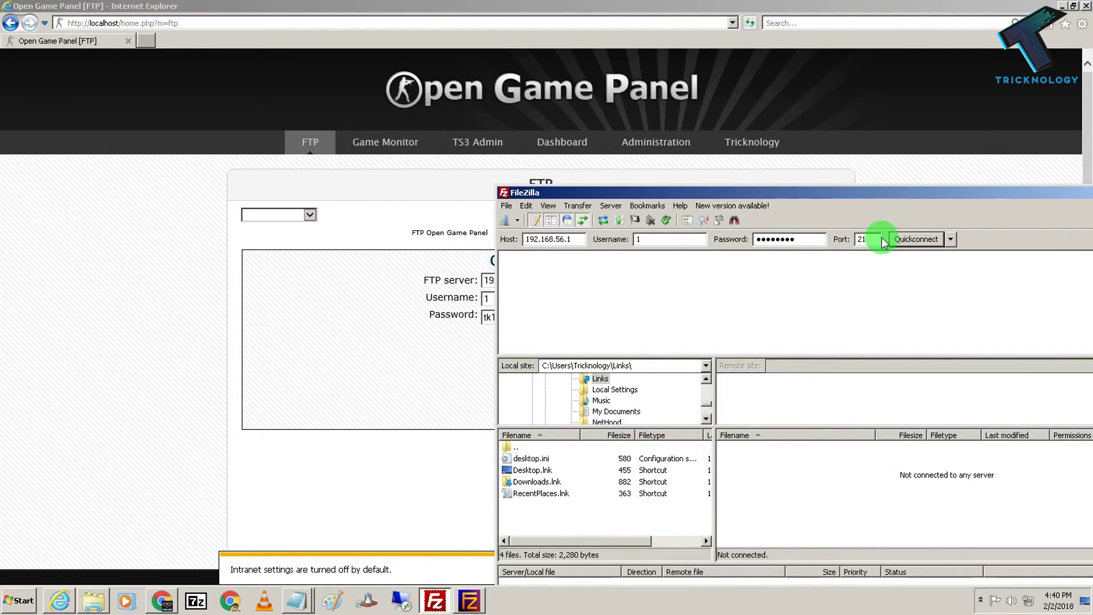
pyautogui.click(907, 240)
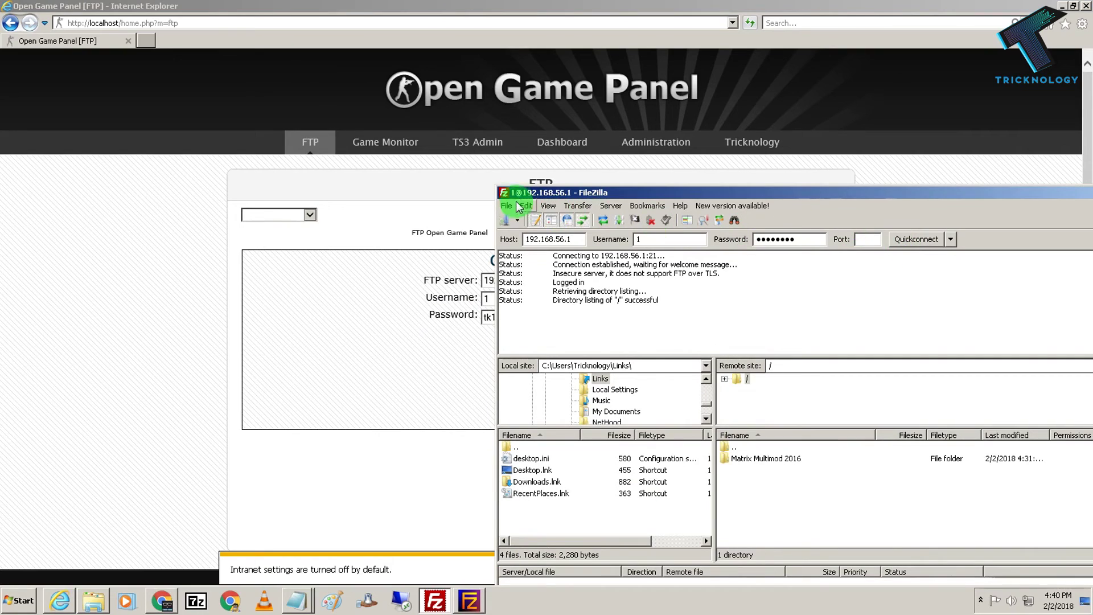
pyautogui.moveTo(496, 183); pyautogui.dragTo(276, 113)
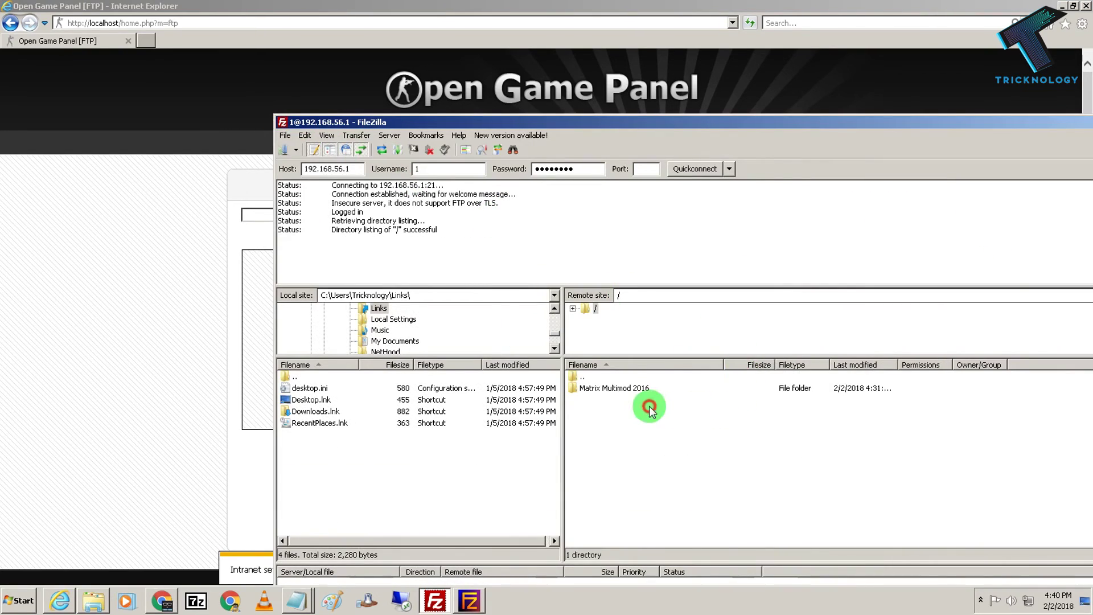